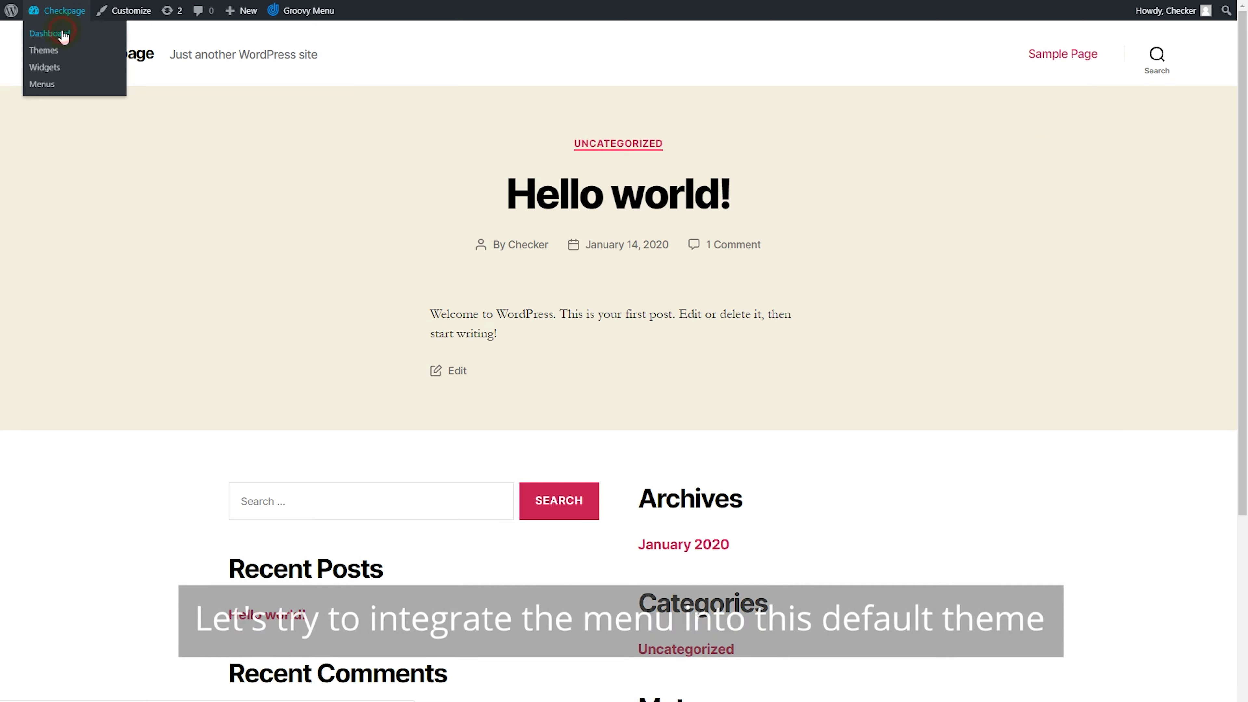
# Open the Groovy Menu integration settings in the site's administration area.
pyautogui.click(64, 35)
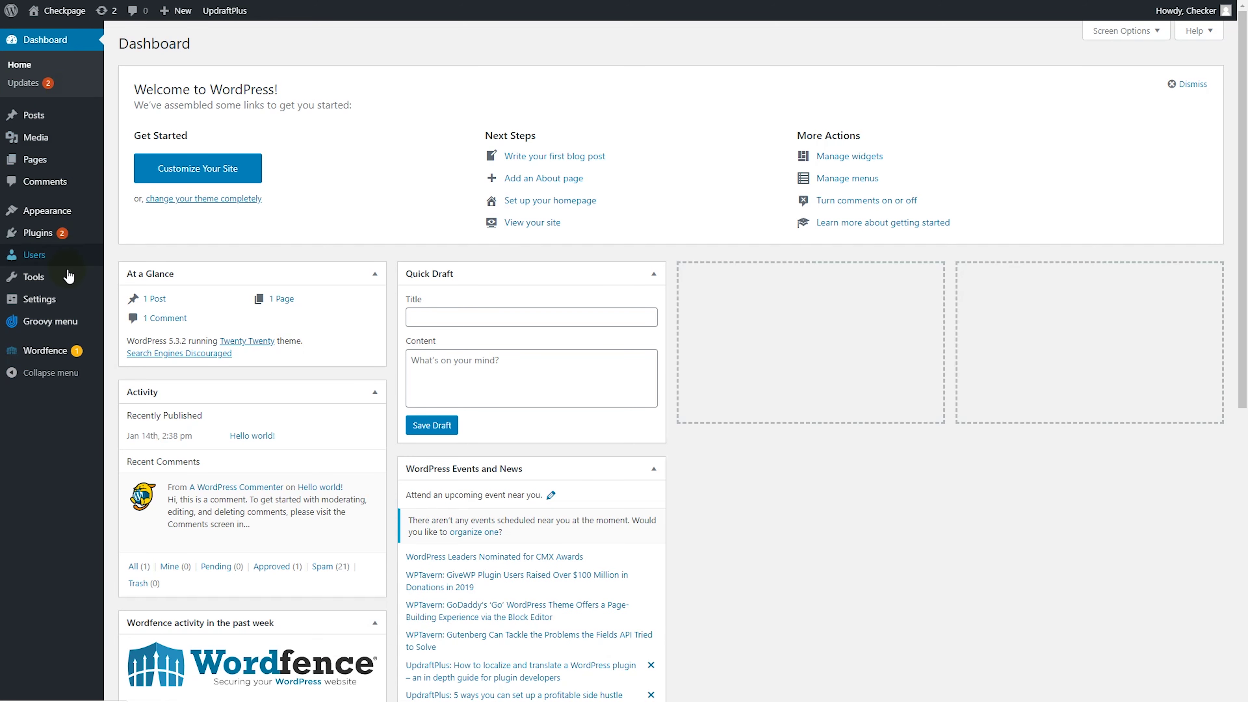
pyautogui.moveTo(94, 324)
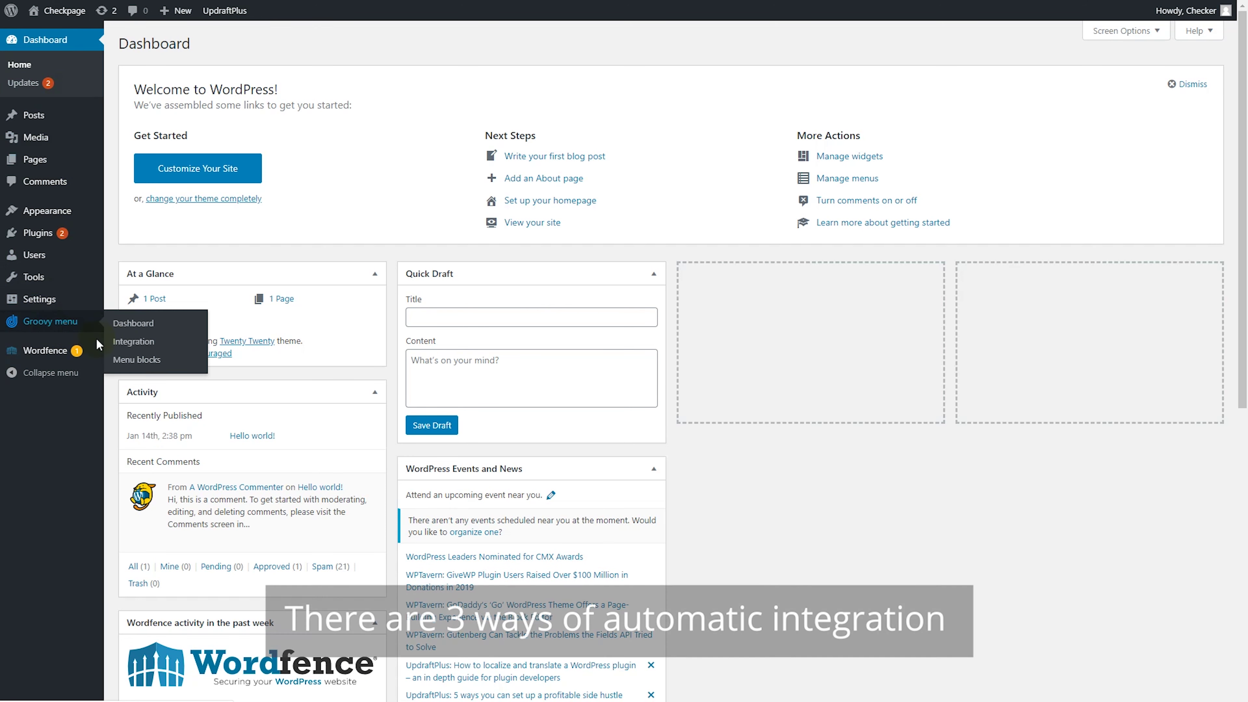
pyautogui.click(129, 343)
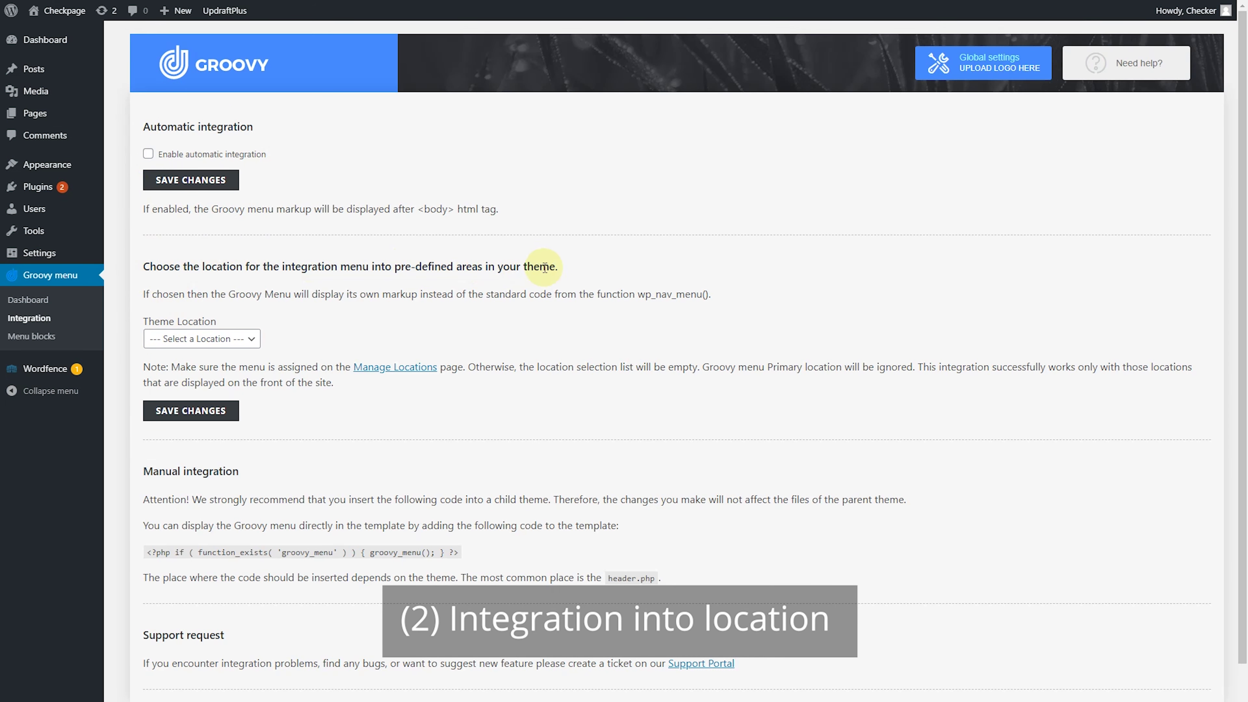
# Review the available theme locations and the manual integration code with its child theme recommendation.
pyautogui.click(236, 339)
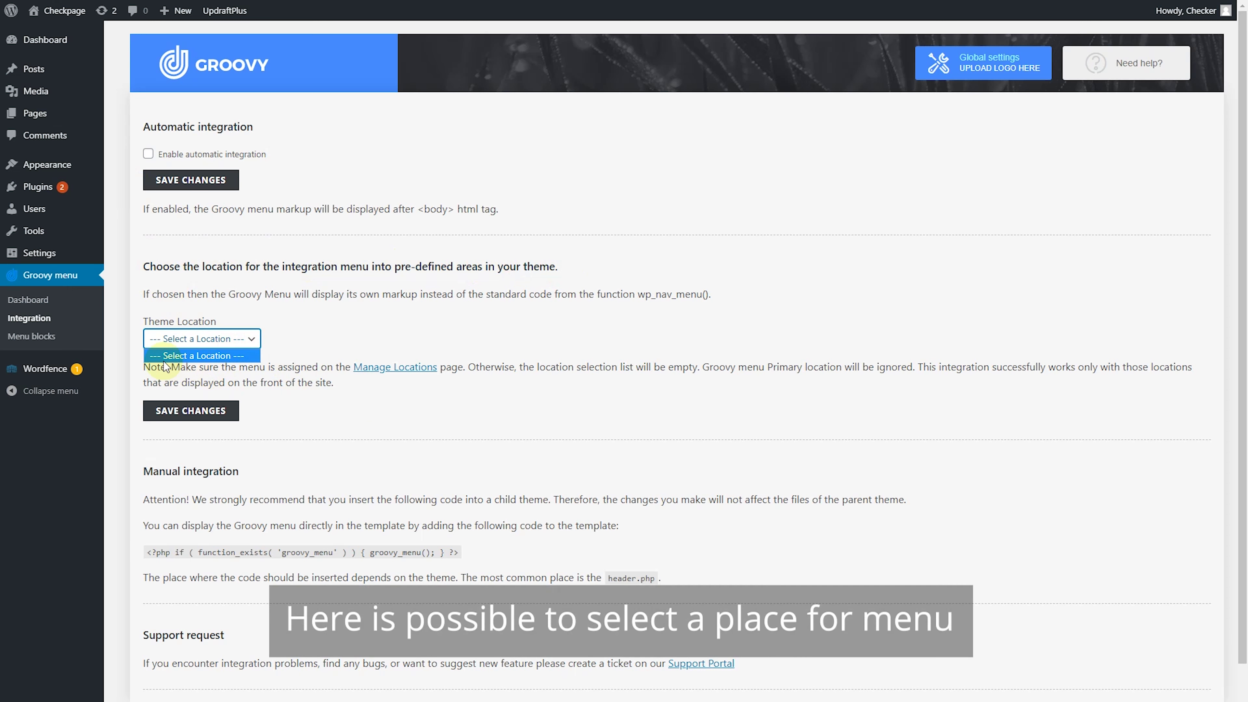
pyautogui.click(281, 387)
pyautogui.scroll(-1, 391, 388)
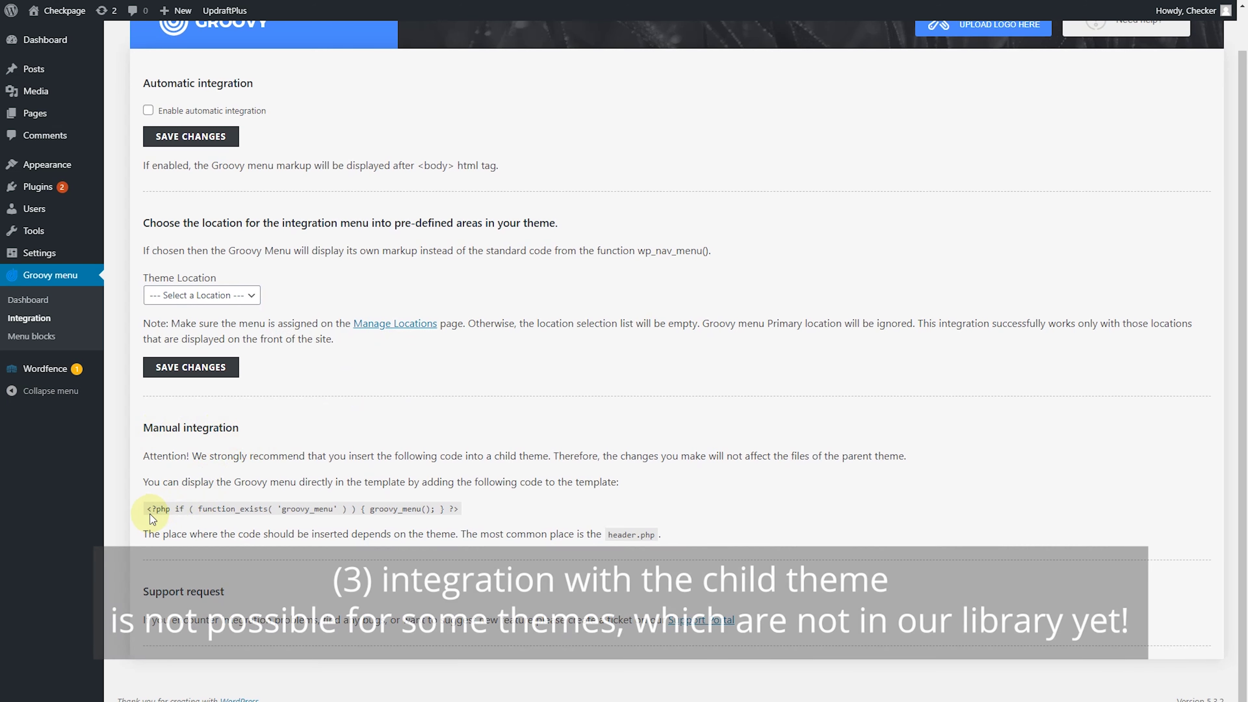
pyautogui.moveTo(145, 511); pyautogui.dragTo(467, 507)
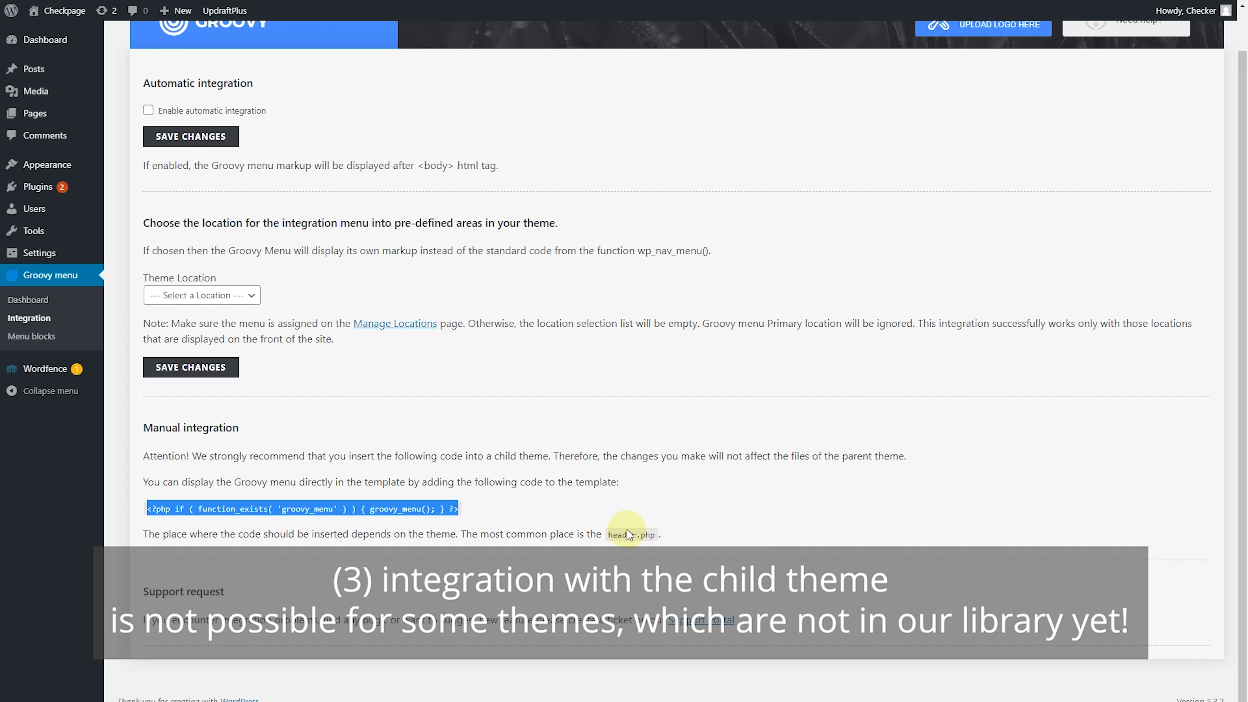
pyautogui.click(272, 557)
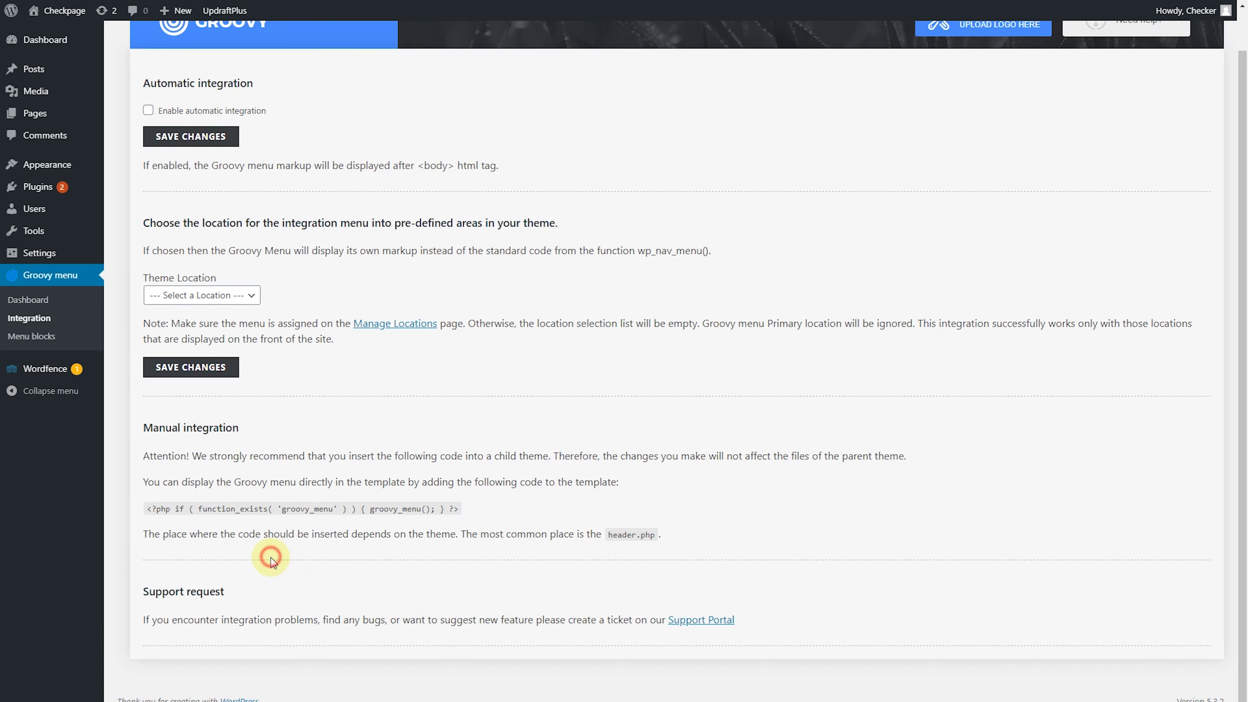
pyautogui.moveTo(492, 455); pyautogui.dragTo(545, 458)
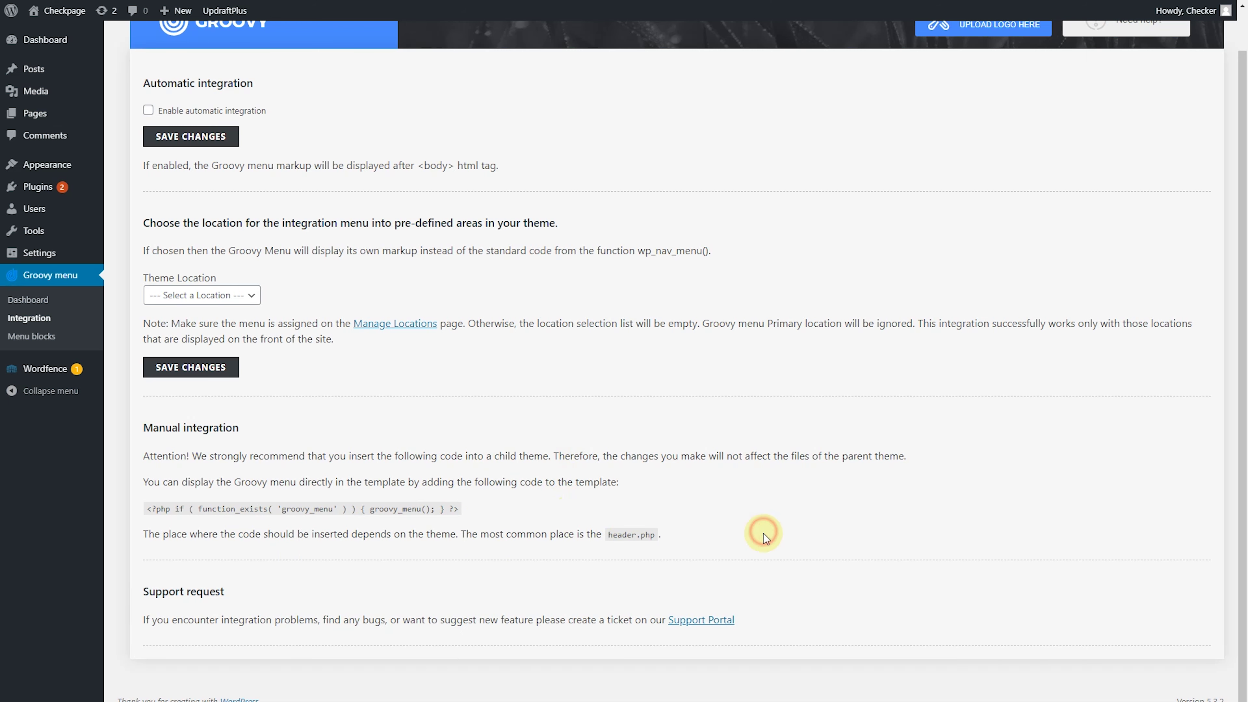
# Enable automatic integration of Groovy Menu, save the changes and view the site.
pyautogui.scroll(2, 719, 581)
pyautogui.click(149, 152)
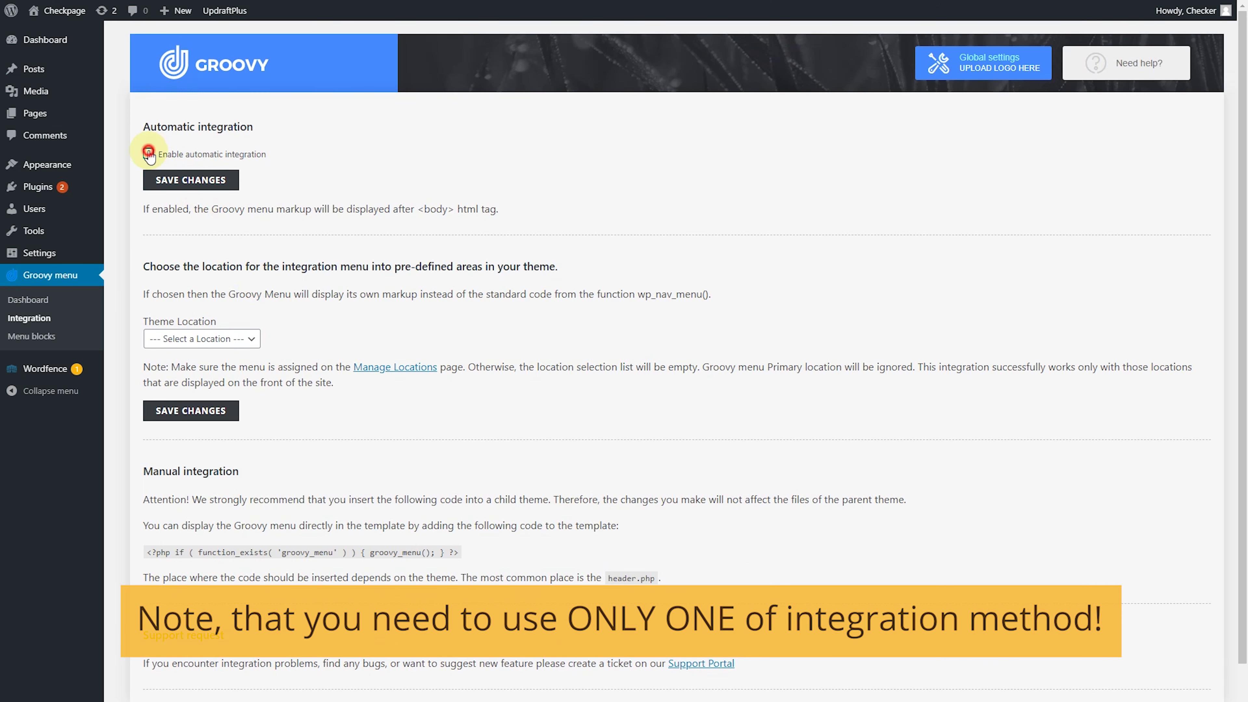
pyautogui.click(215, 191)
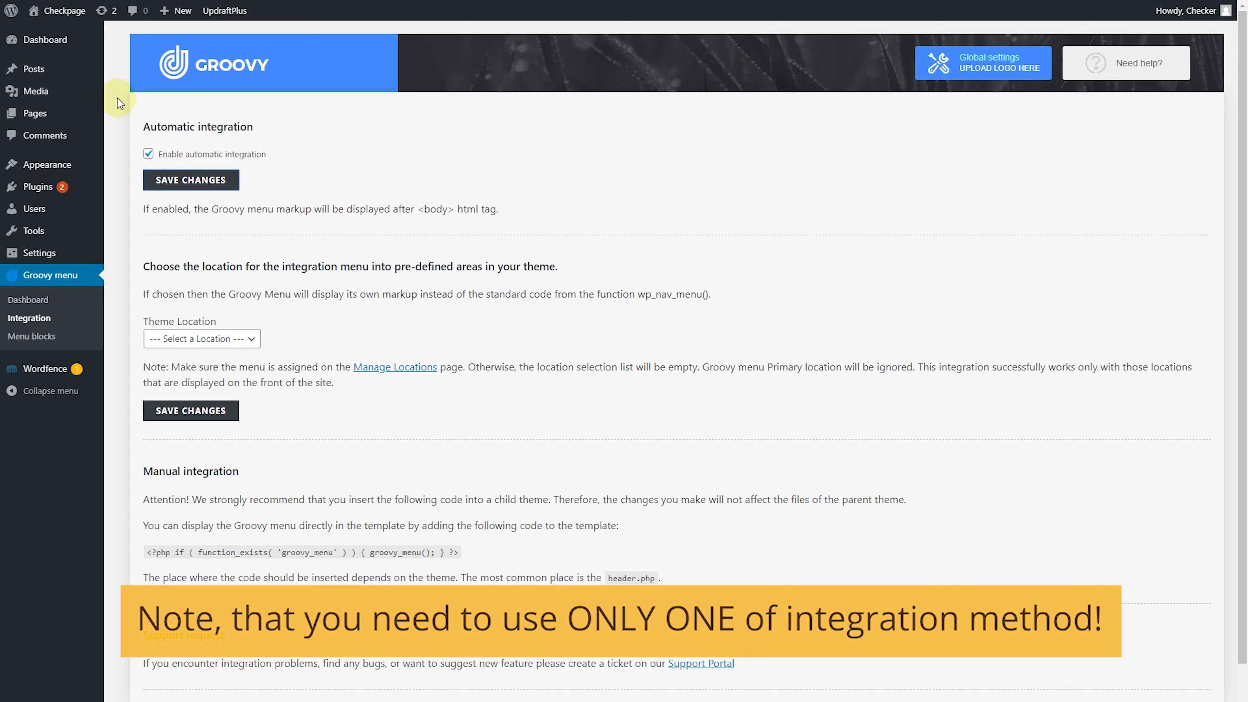
pyautogui.moveTo(62, 15)
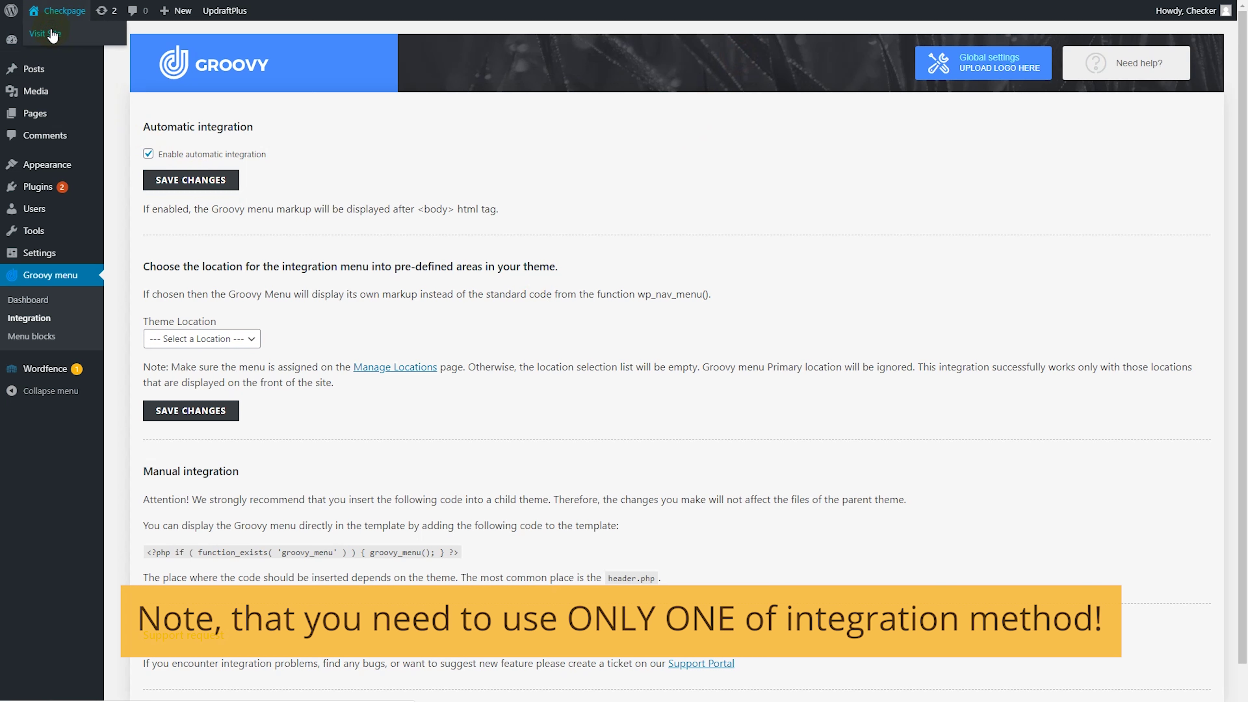
pyautogui.click(51, 34)
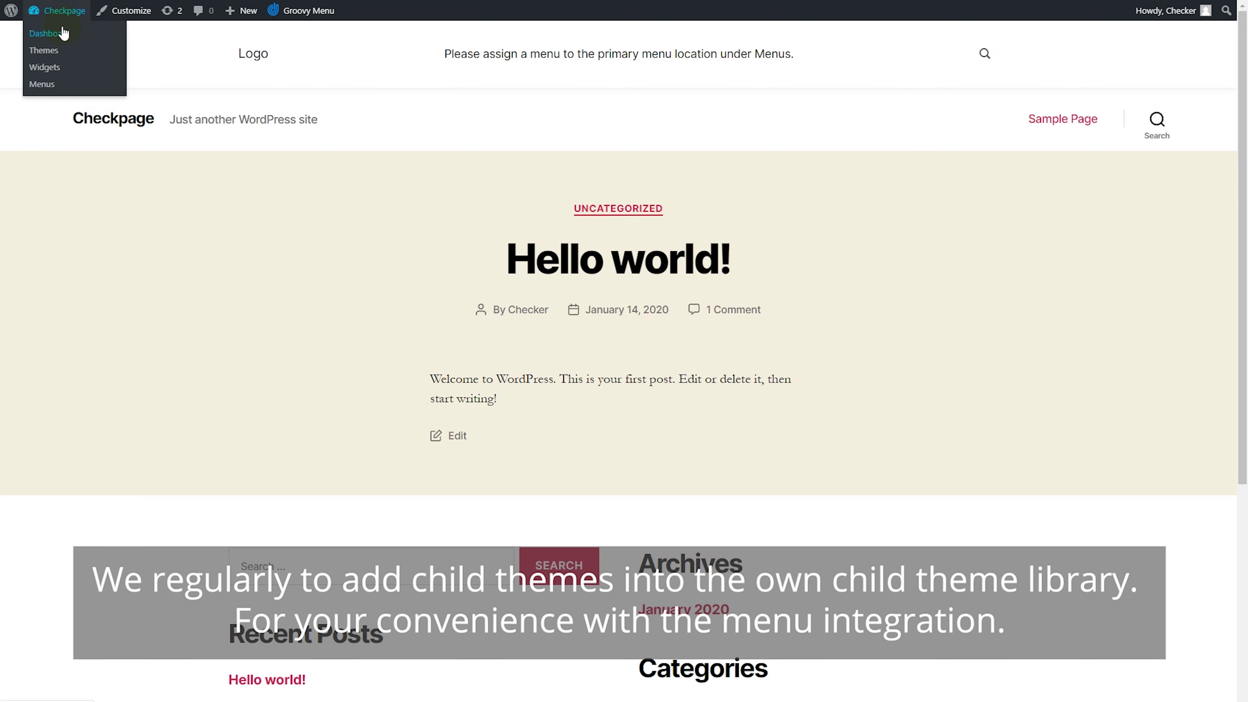
# Search the theme directory for "astra", then install and activate the Astra theme.
pyautogui.click(63, 31)
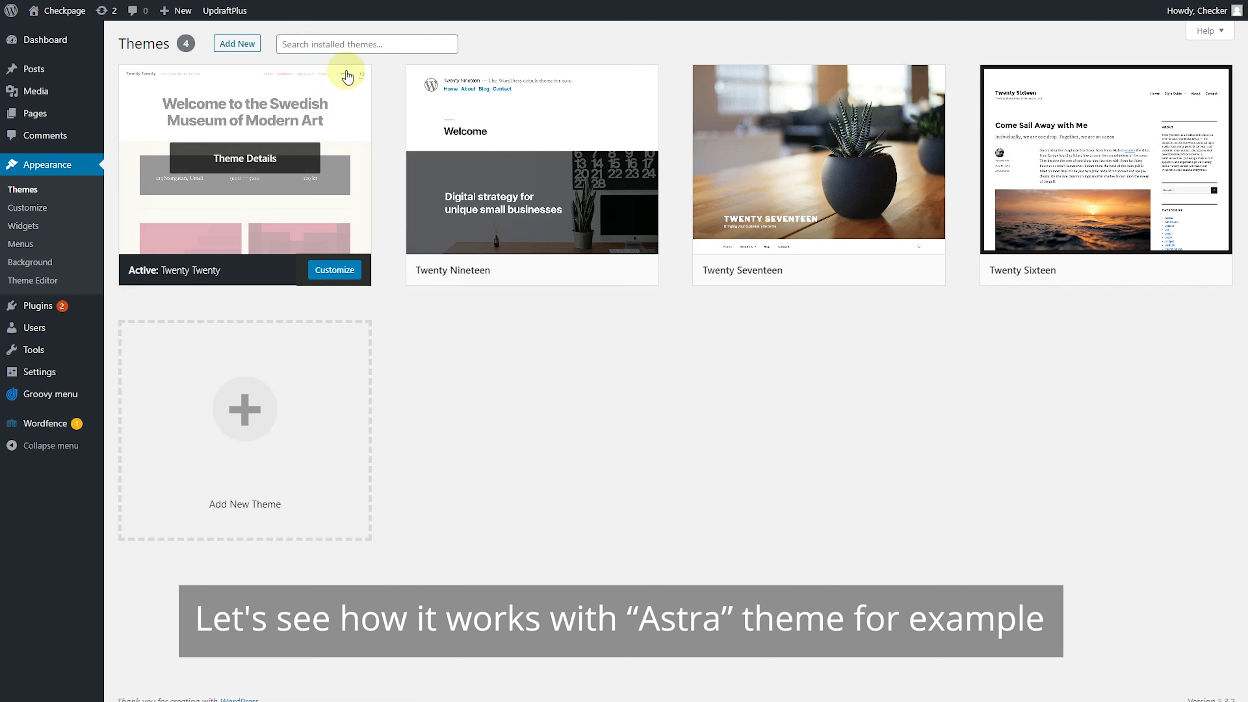
pyautogui.click(237, 43)
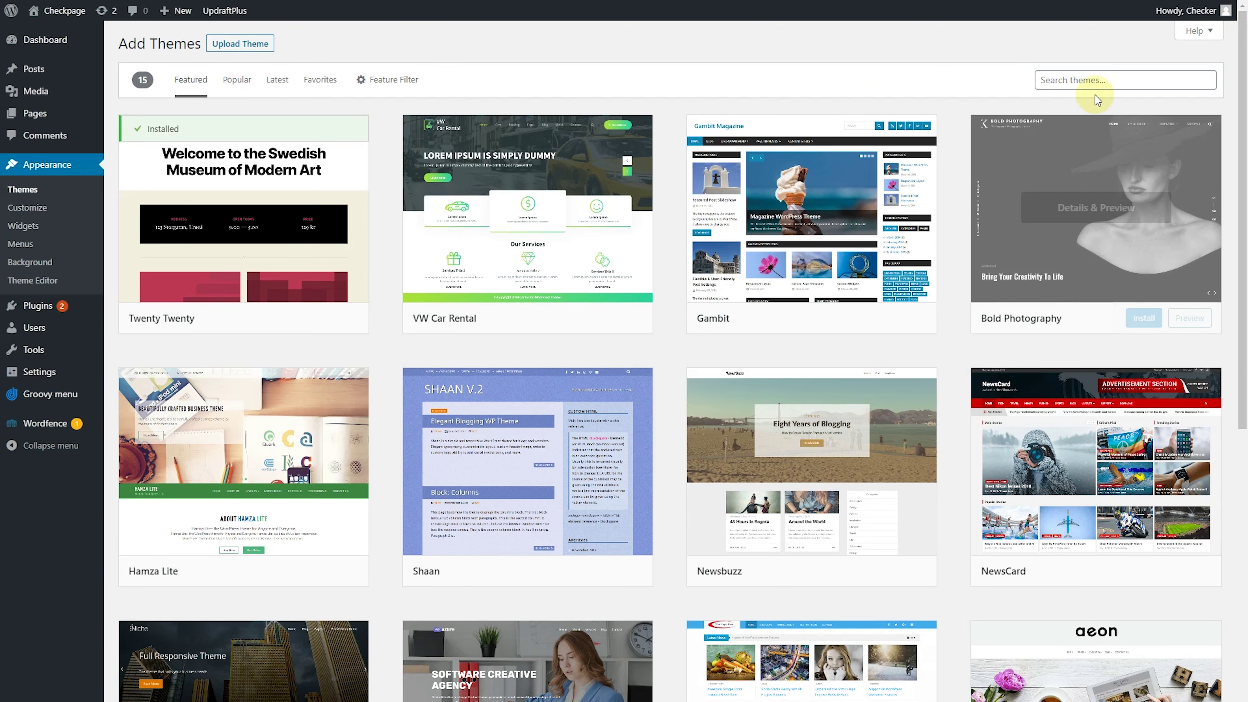
pyautogui.click(1099, 84)
pyautogui.write('astra')
pyautogui.click(308, 326)
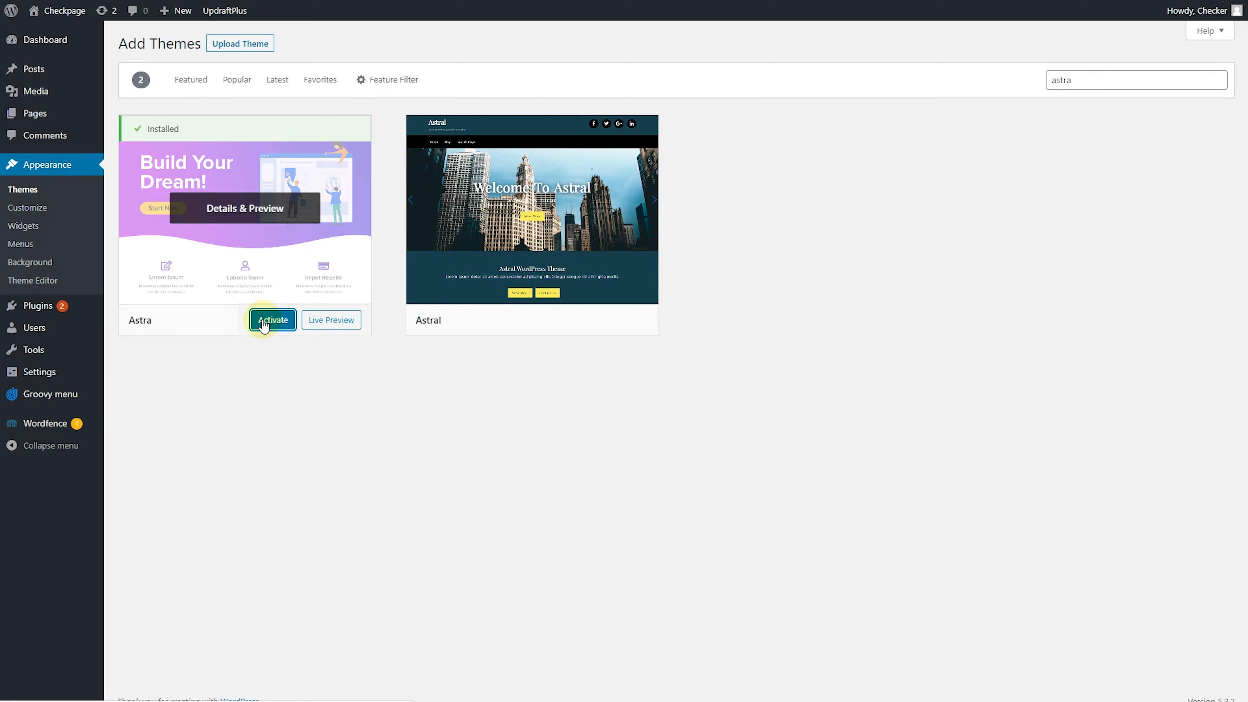
pyautogui.click(272, 320)
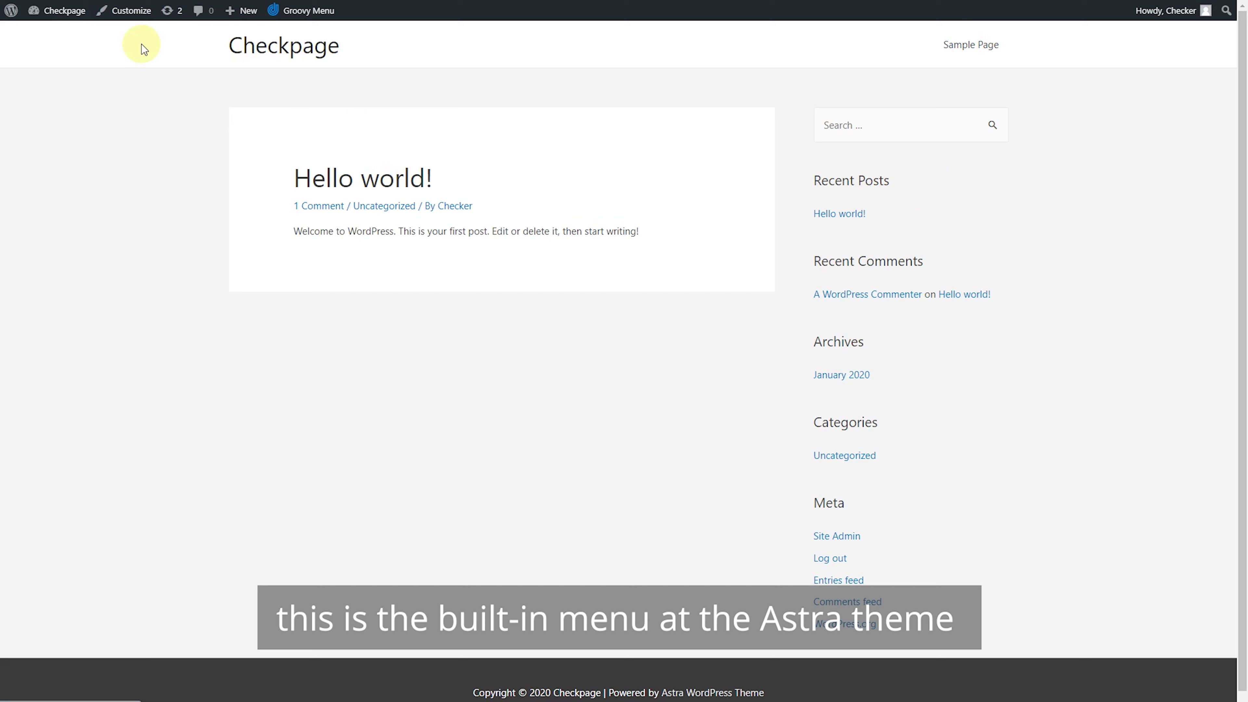
# Return from the site to the Groovy Menu integration settings, with Astra as the active theme.
pyautogui.moveTo(79, 12)
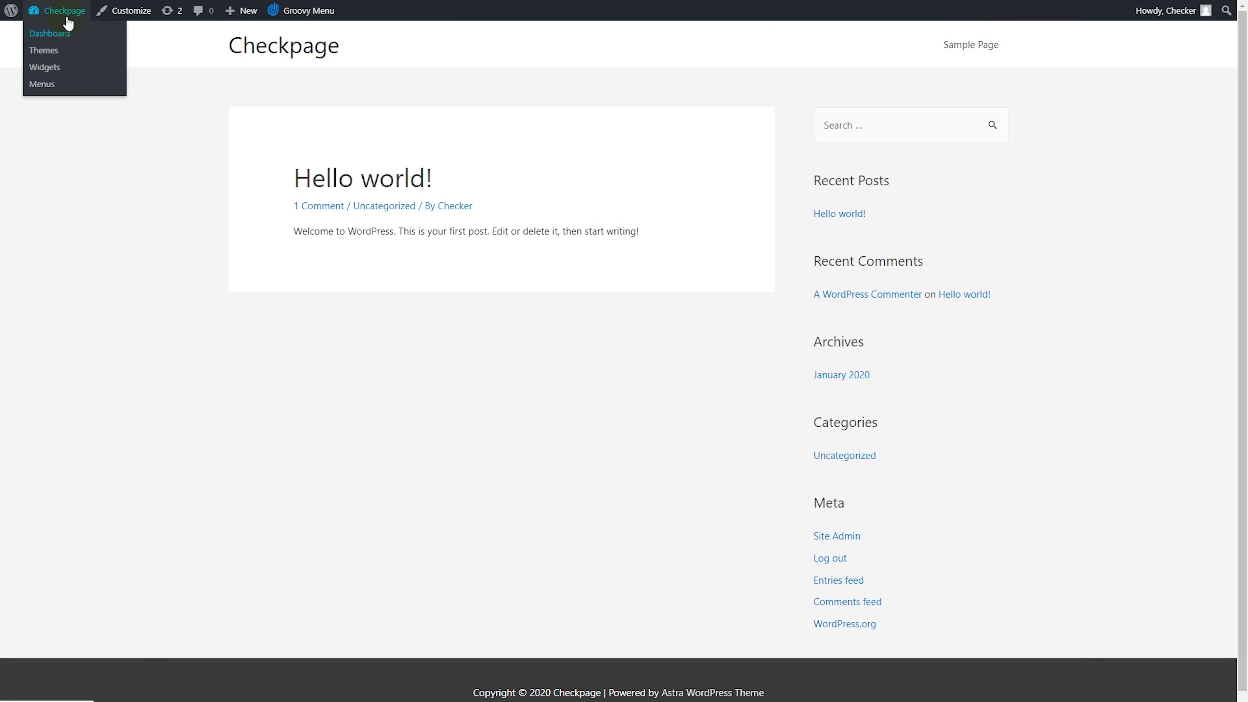
pyautogui.click(69, 32)
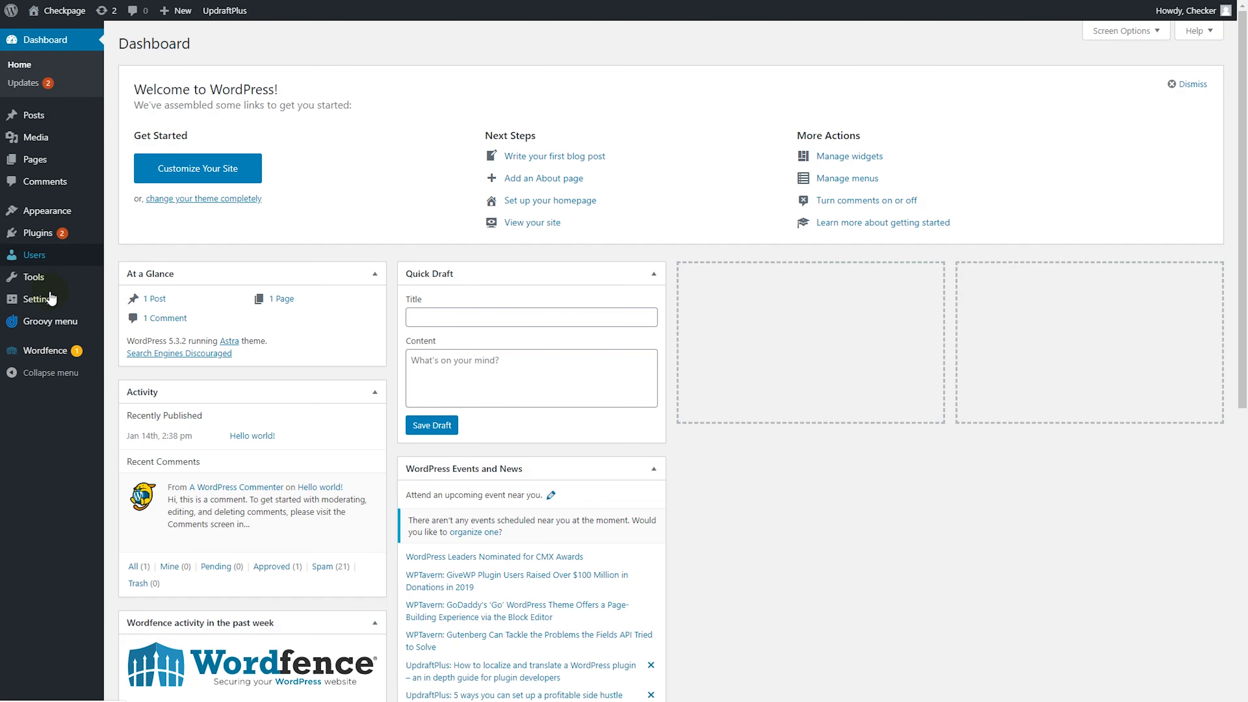
pyautogui.moveTo(39, 325)
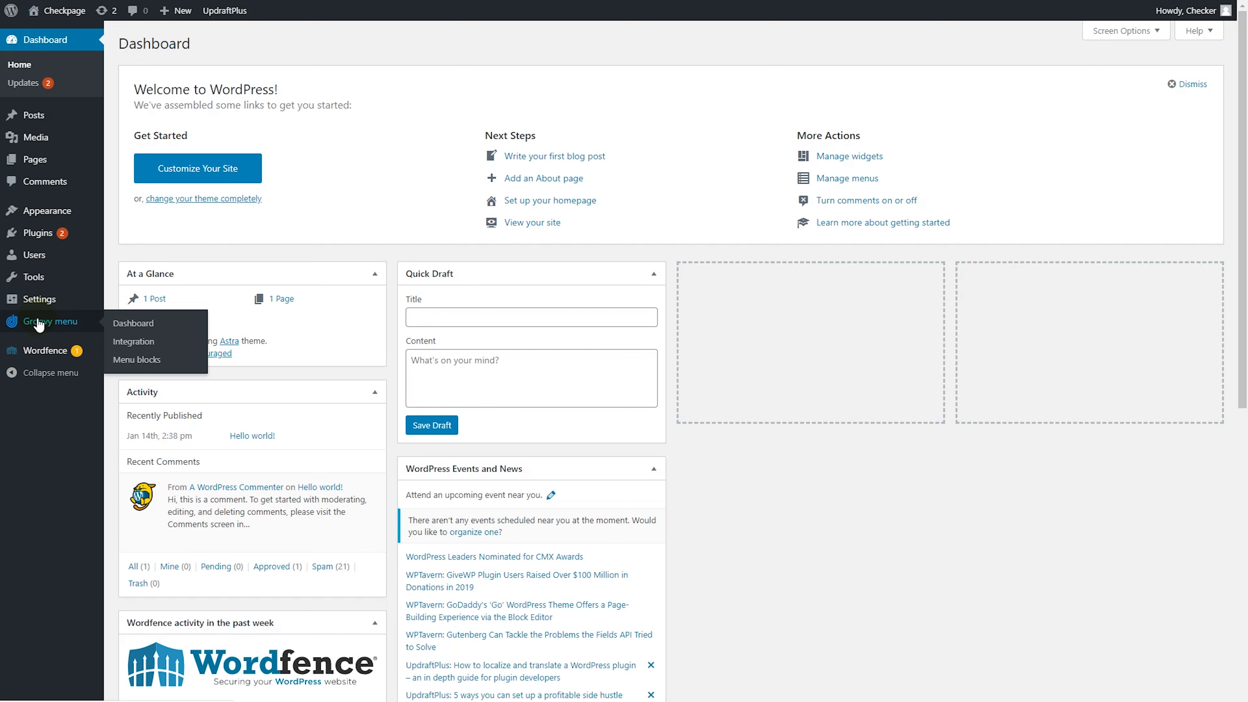
pyautogui.click(133, 342)
pyautogui.click(148, 153)
pyautogui.click(173, 184)
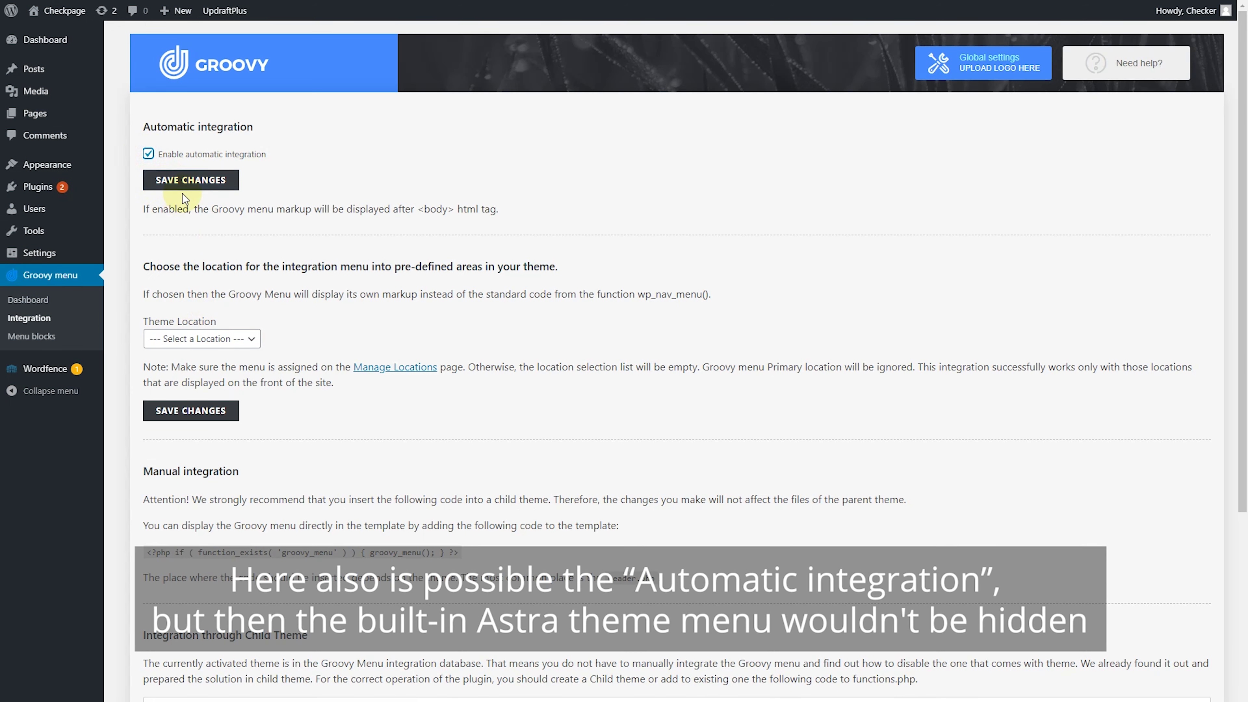
pyautogui.click(148, 155)
# Review the child theme integration code and download the prepared astra-gm-child theme.
pyautogui.scroll(-5, 149, 167)
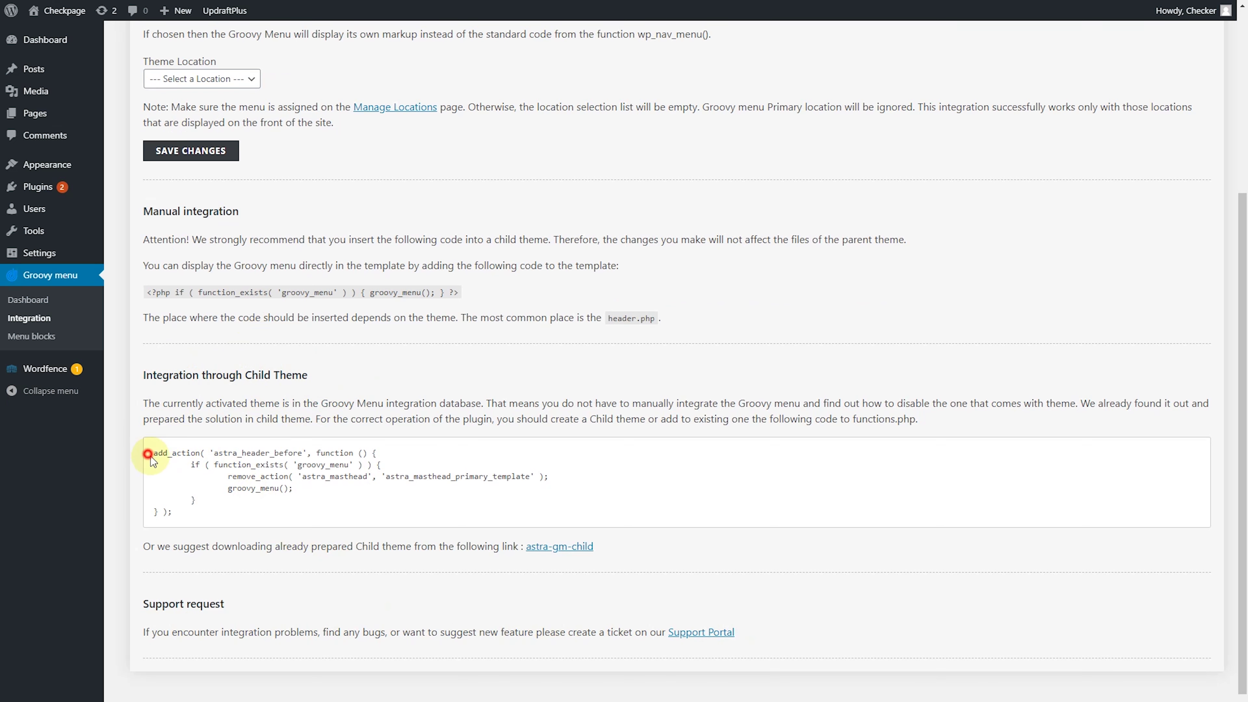
pyautogui.moveTo(149, 456); pyautogui.dragTo(183, 500)
pyautogui.click(683, 578)
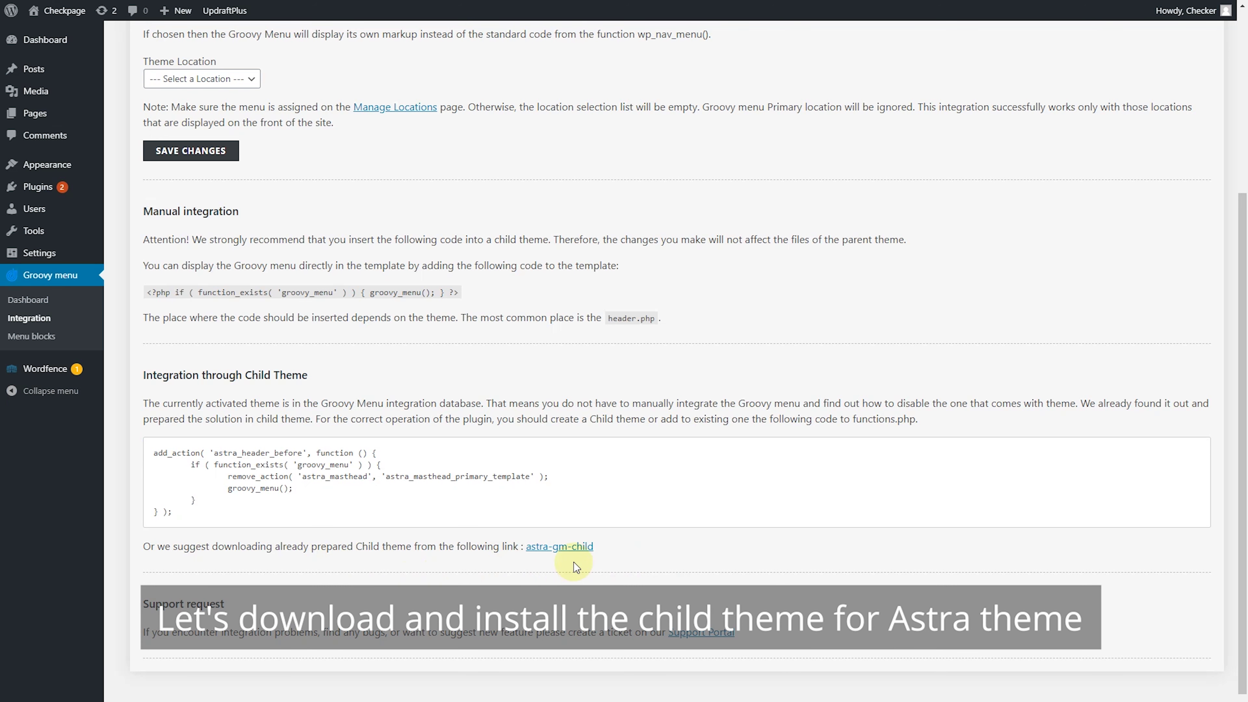
pyautogui.click(580, 547)
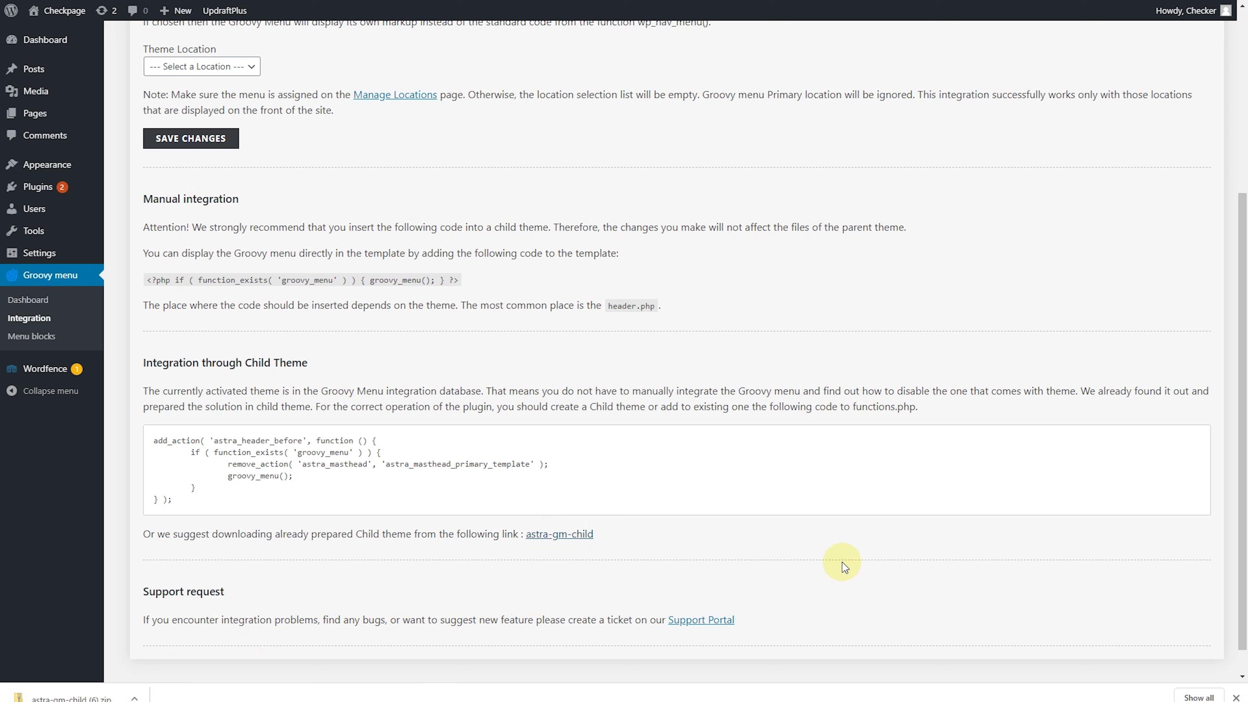
pyautogui.click(1237, 698)
# Open the form for uploading a new theme as a .zip file.
pyautogui.scroll(4, 513, 462)
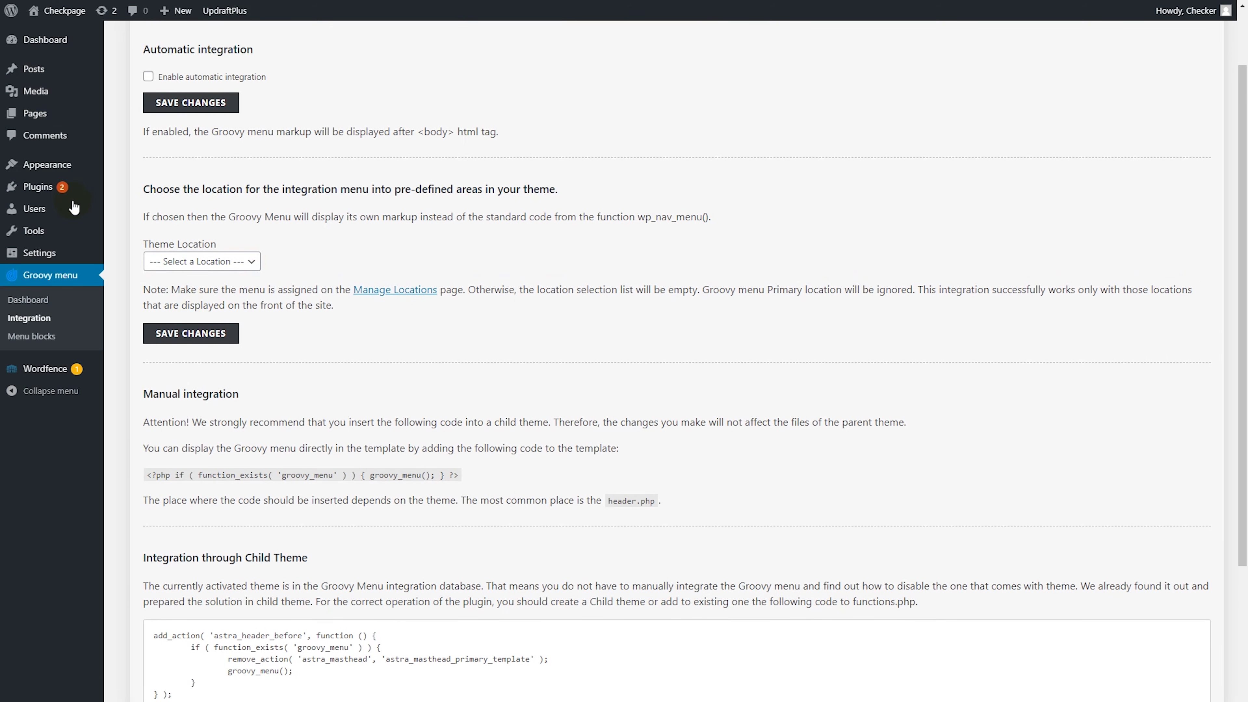
pyautogui.moveTo(74, 164)
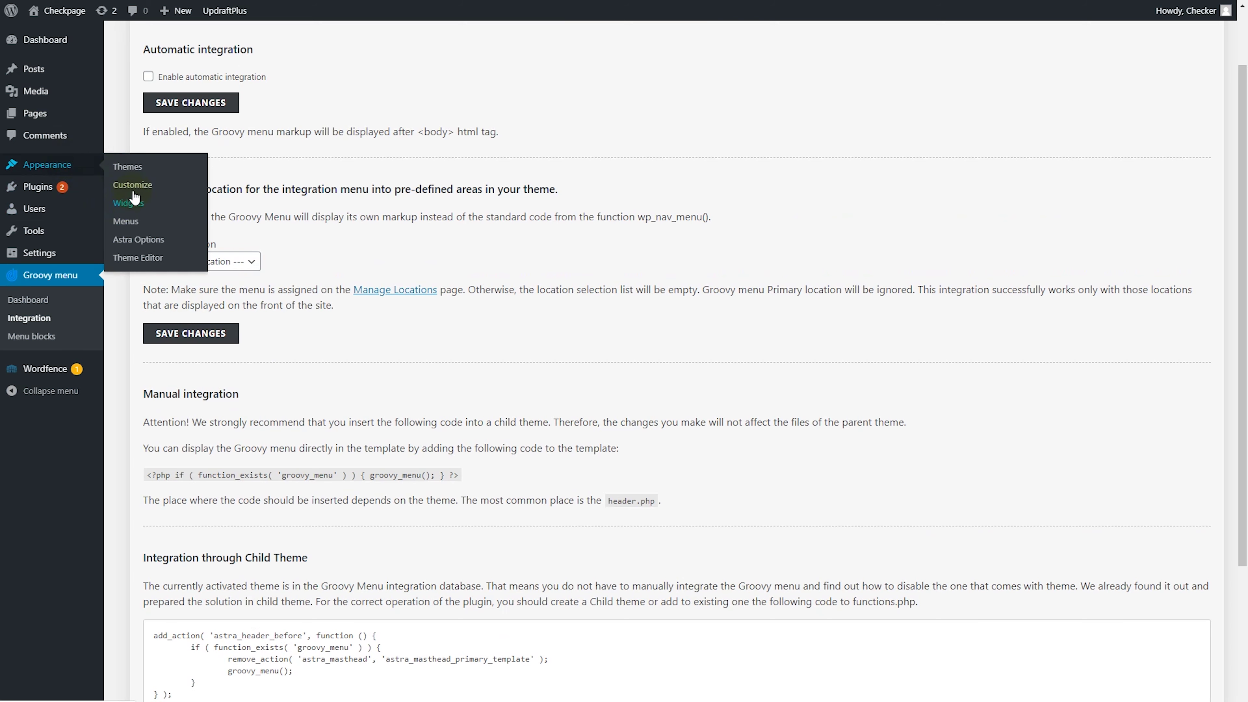
pyautogui.click(136, 170)
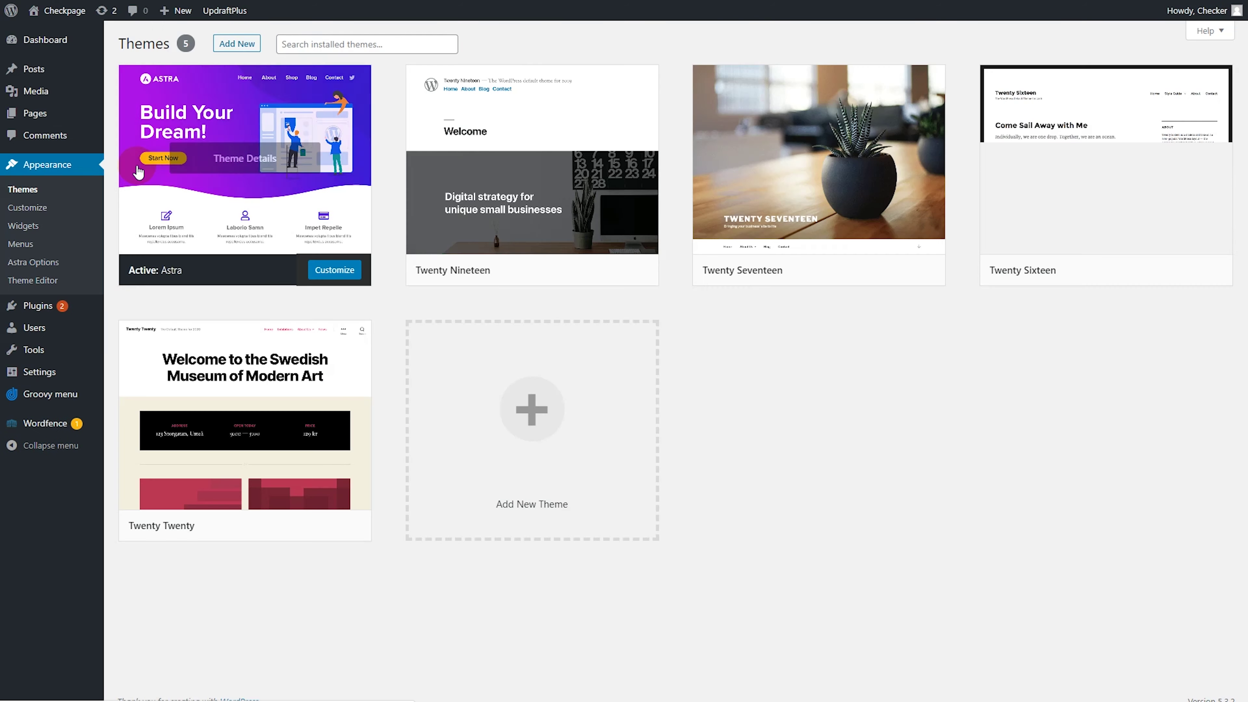
pyautogui.click(242, 52)
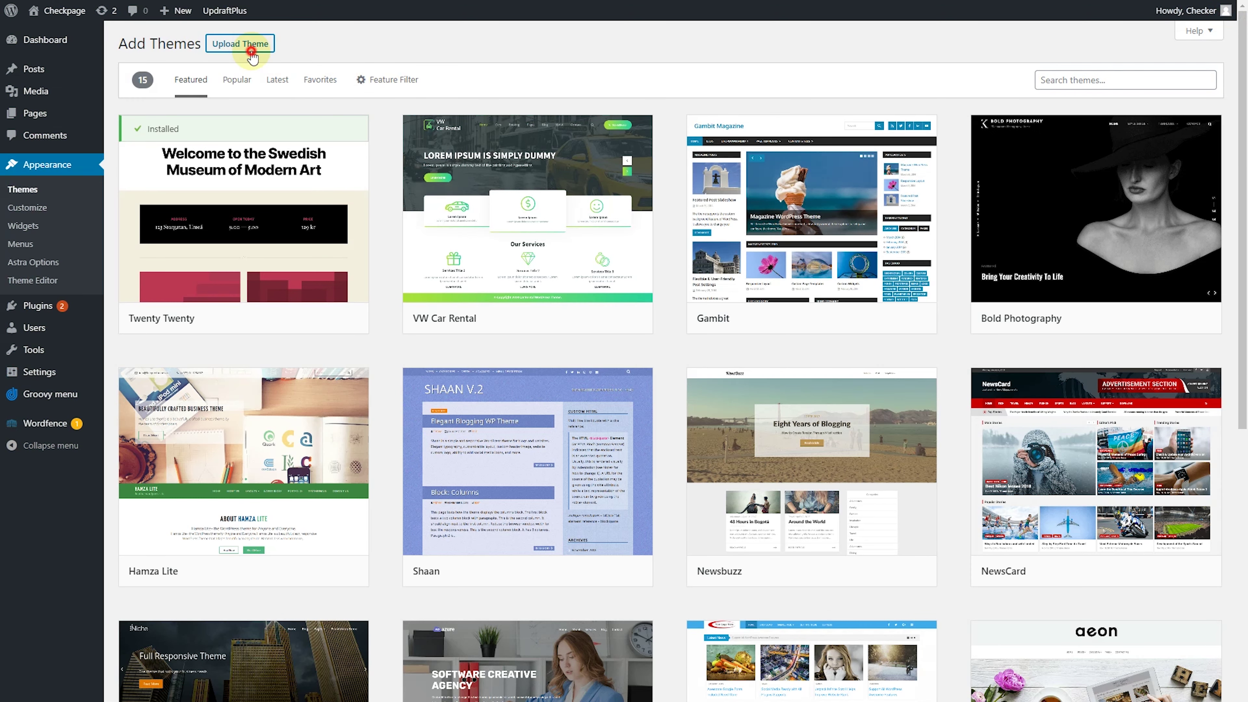
pyautogui.click(251, 53)
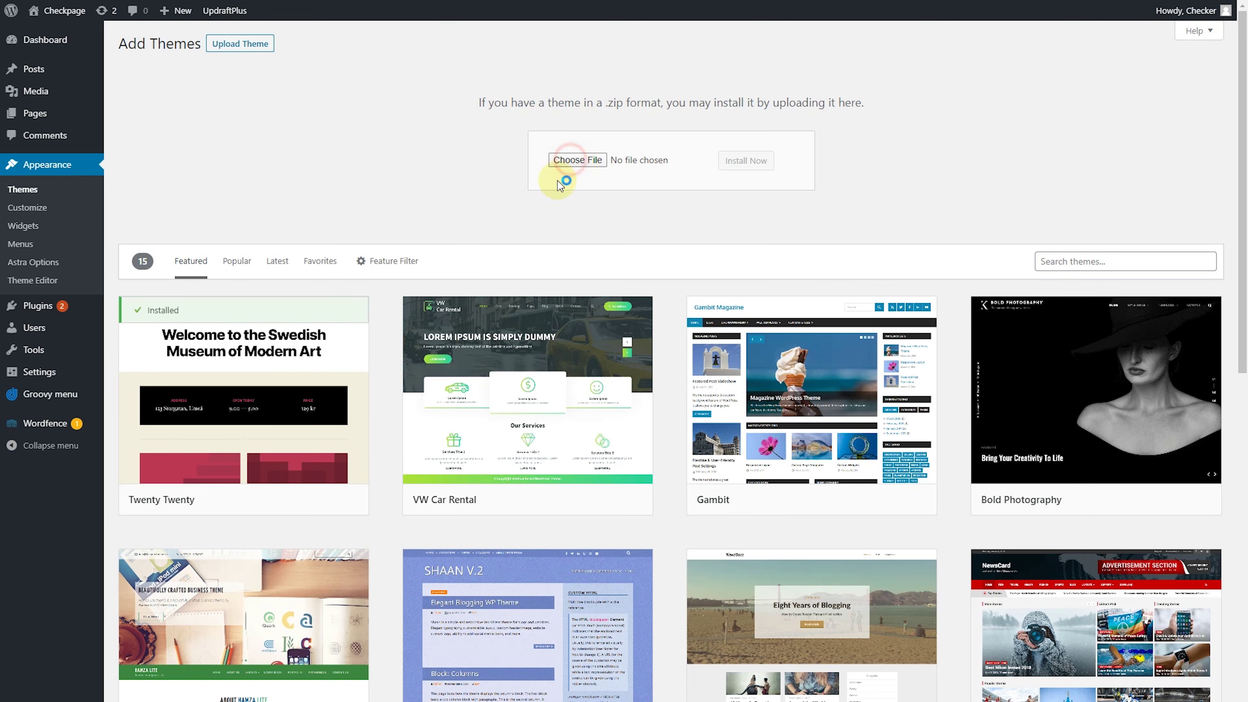
# Choose astra-gm-child.zip from the Downloads folder inside Groovy Menu and install it as a theme.
pyautogui.click(570, 160)
pyautogui.click(330, 276)
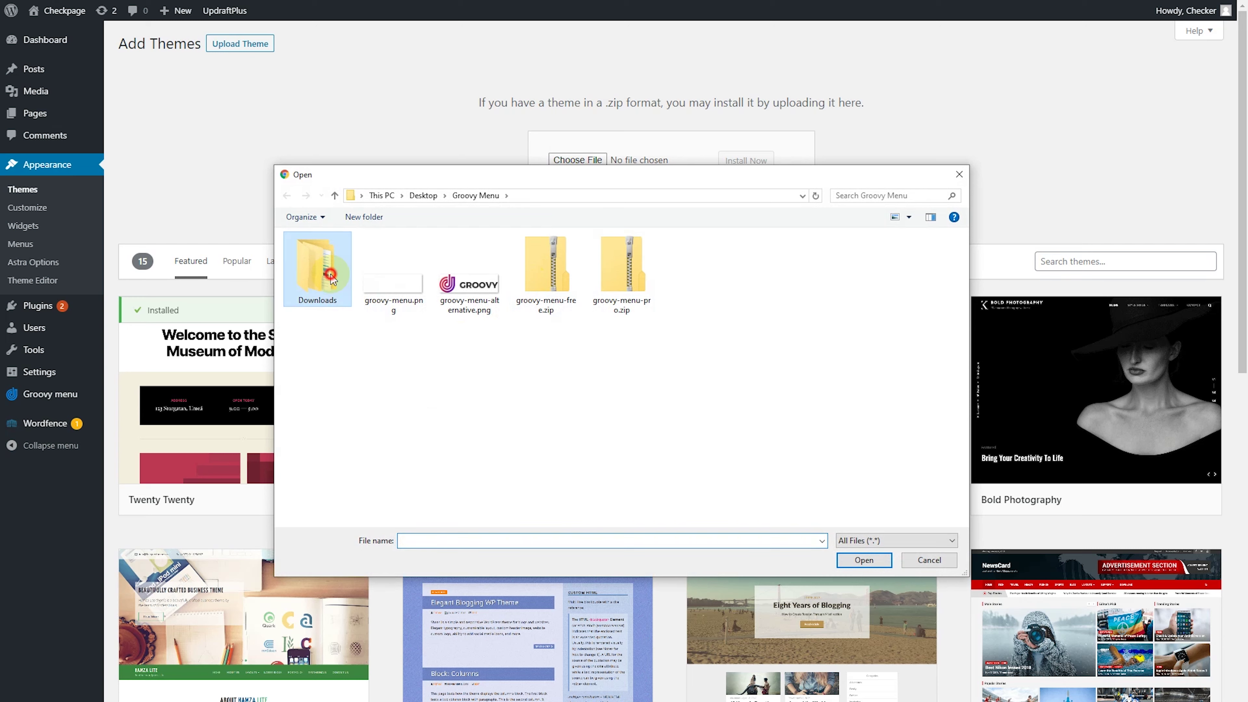
pyautogui.doubleClick(330, 276)
pyautogui.click(341, 252)
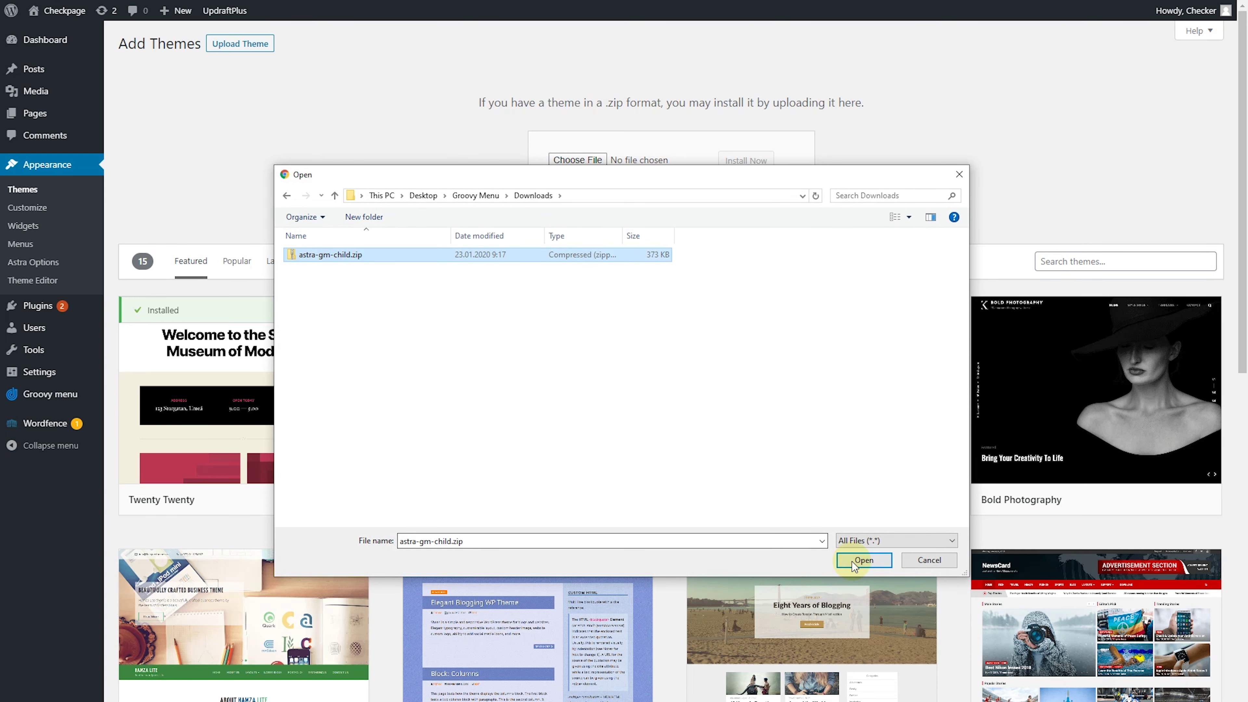
pyautogui.click(864, 561)
pyautogui.click(738, 166)
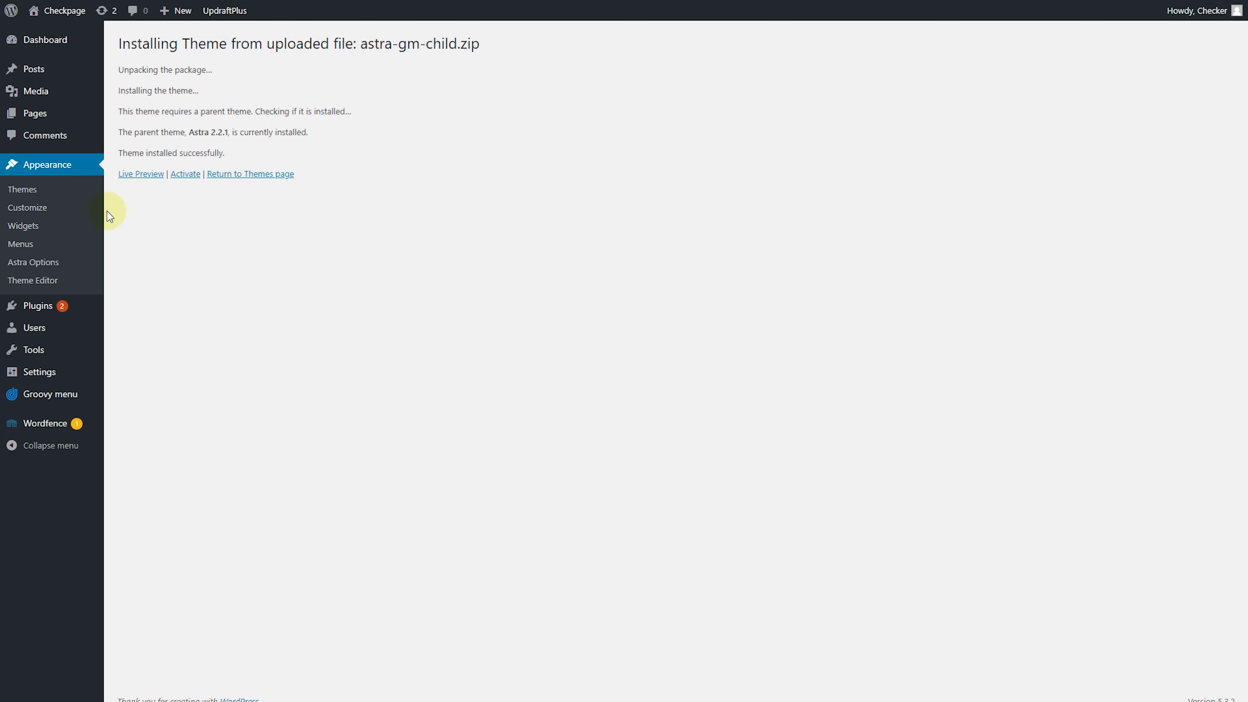
# Activate the uploaded Astra child theme and view the site.
pyautogui.click(180, 174)
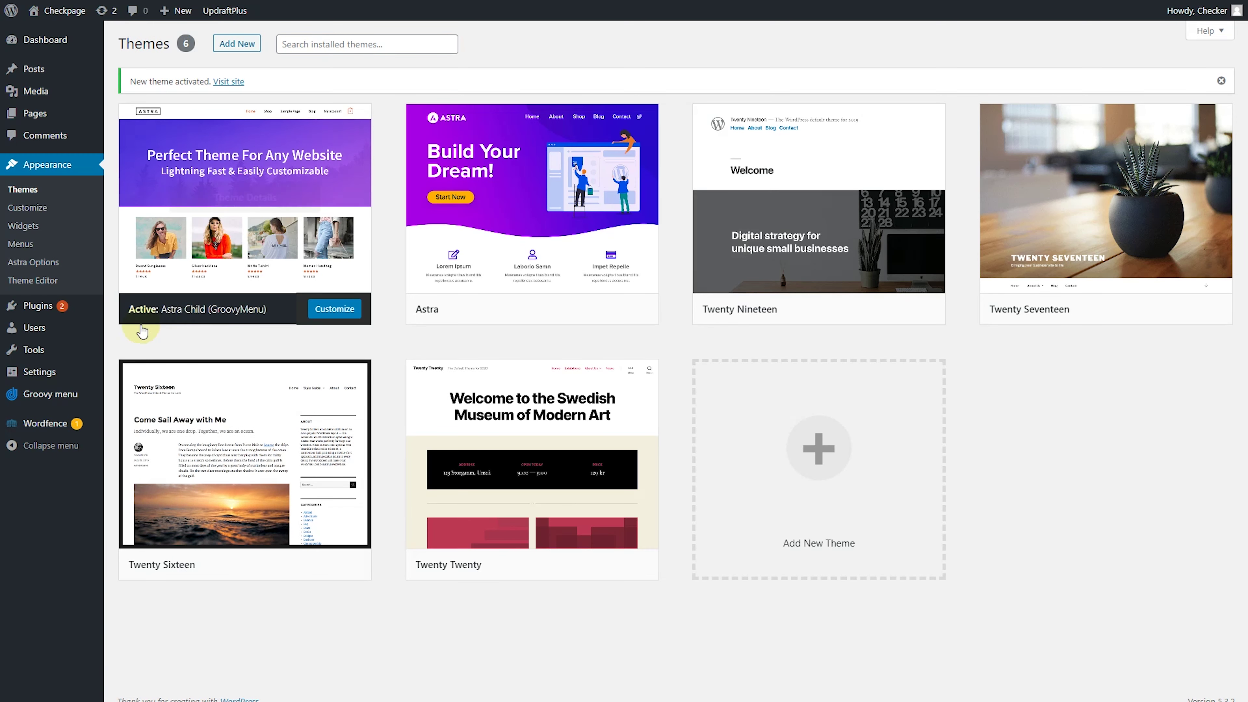
pyautogui.moveTo(281, 316); pyautogui.dragTo(160, 315)
pyautogui.moveTo(57, 11)
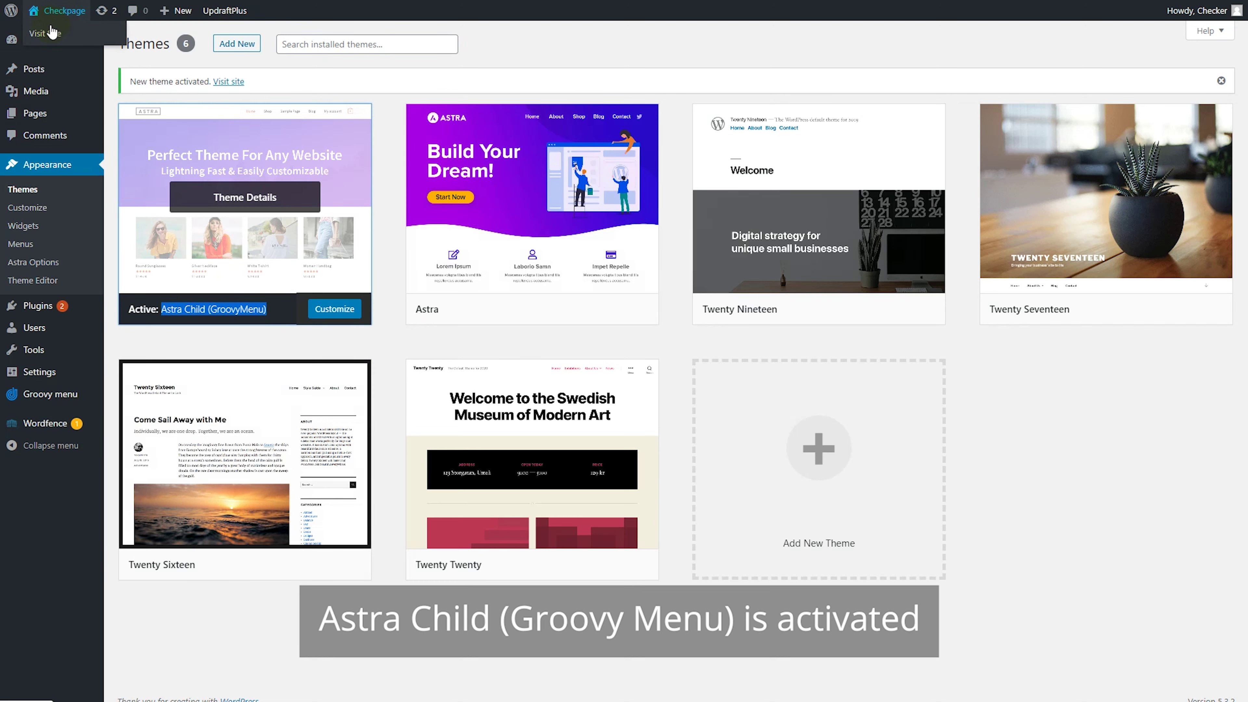
pyautogui.click(48, 34)
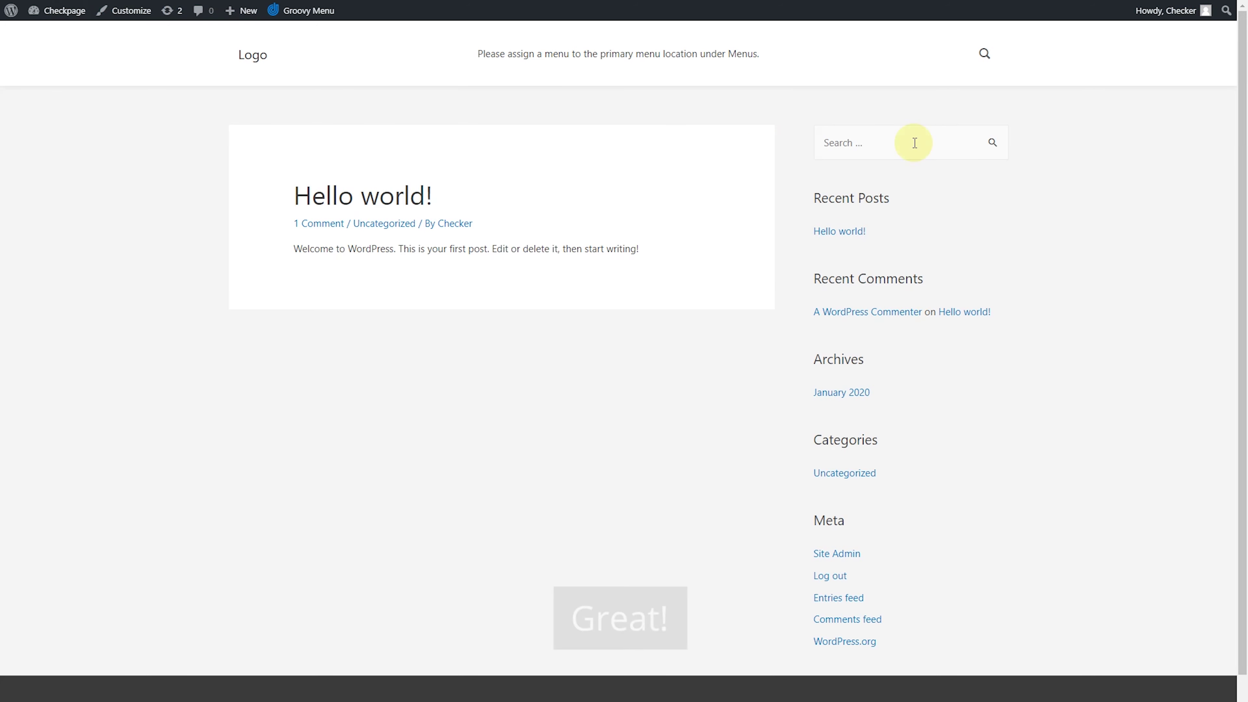
pyautogui.click(1120, 125)
pyautogui.hotkey('ctrl', 'a')
pyautogui.click(397, 96)
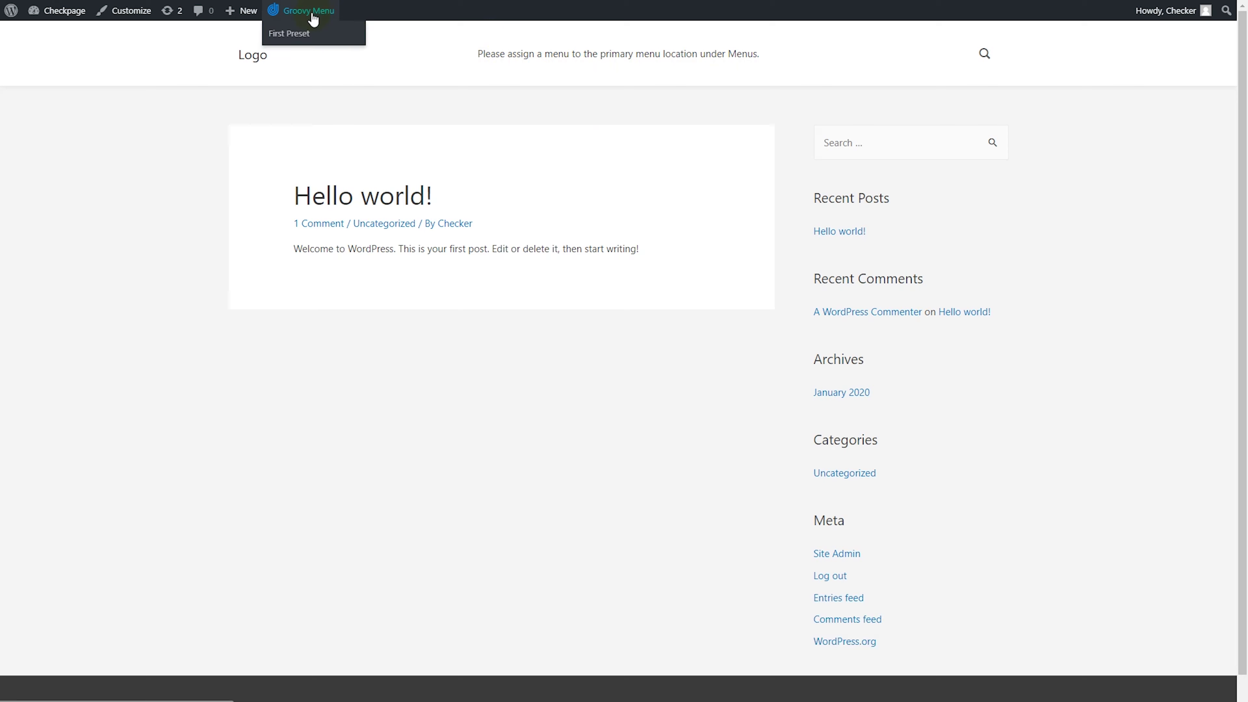
# Create a new WordPress navigation menu named Main Menu.
pyautogui.moveTo(62, 10)
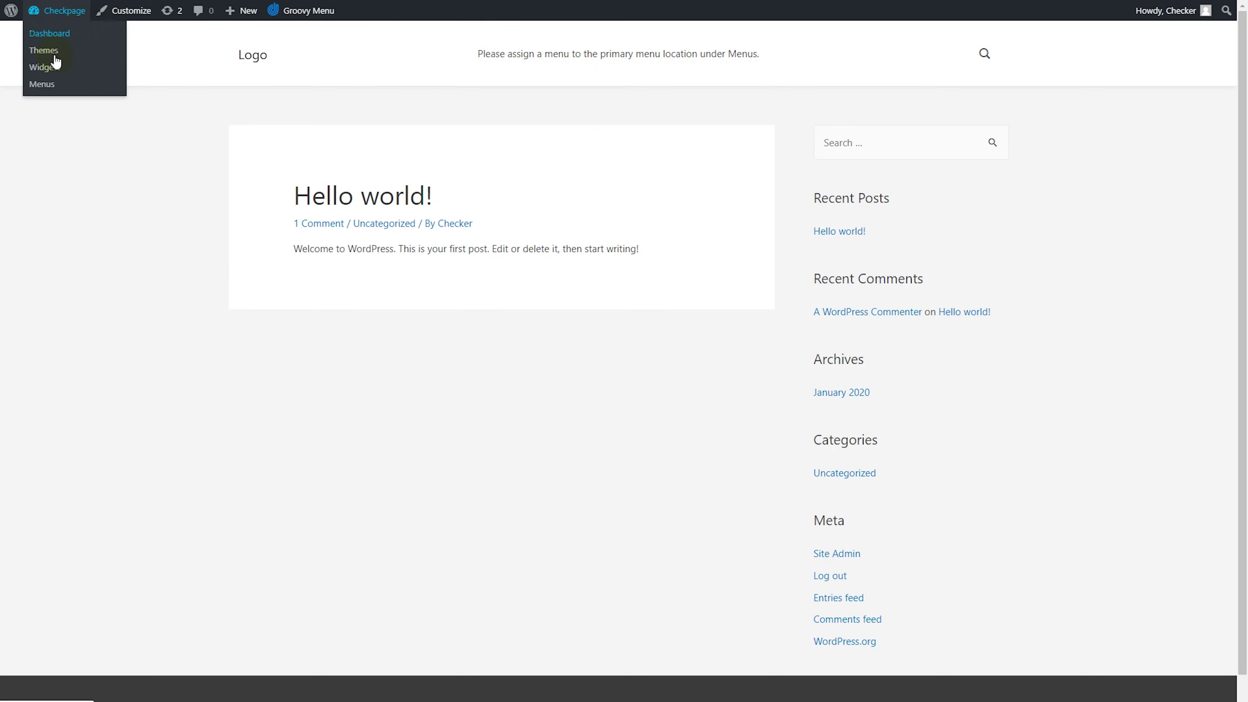
pyautogui.click(48, 88)
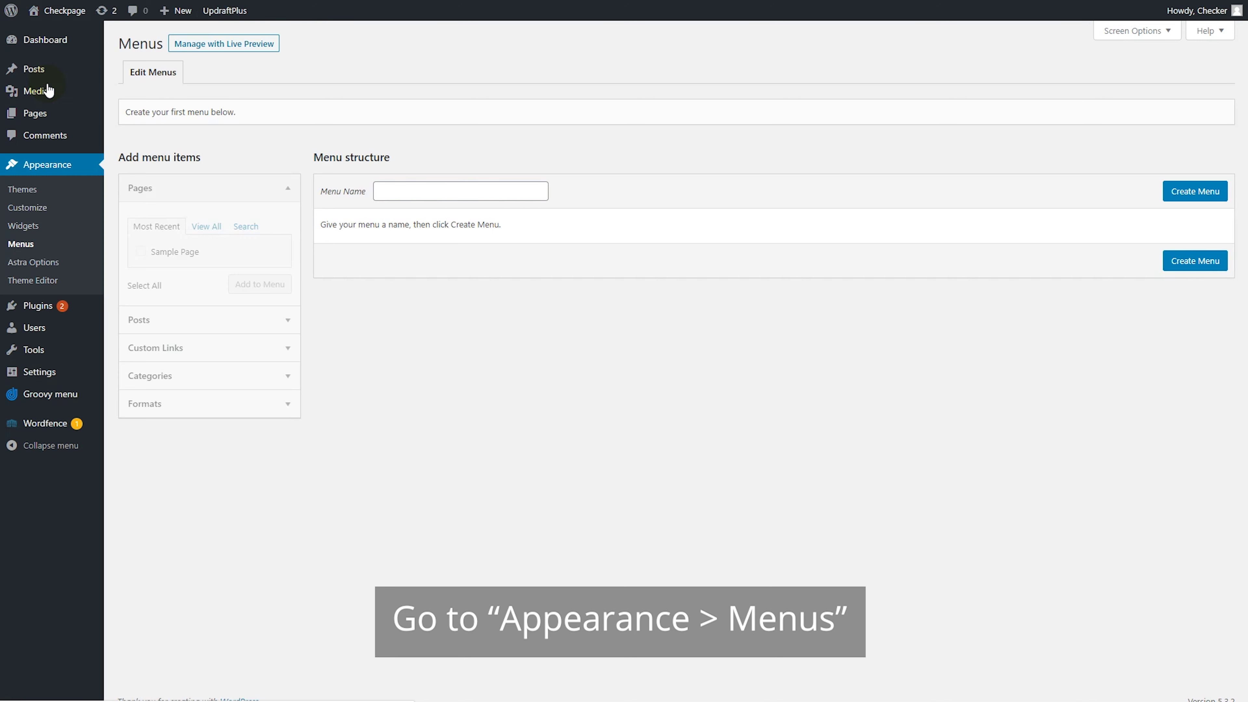
pyautogui.click(431, 192)
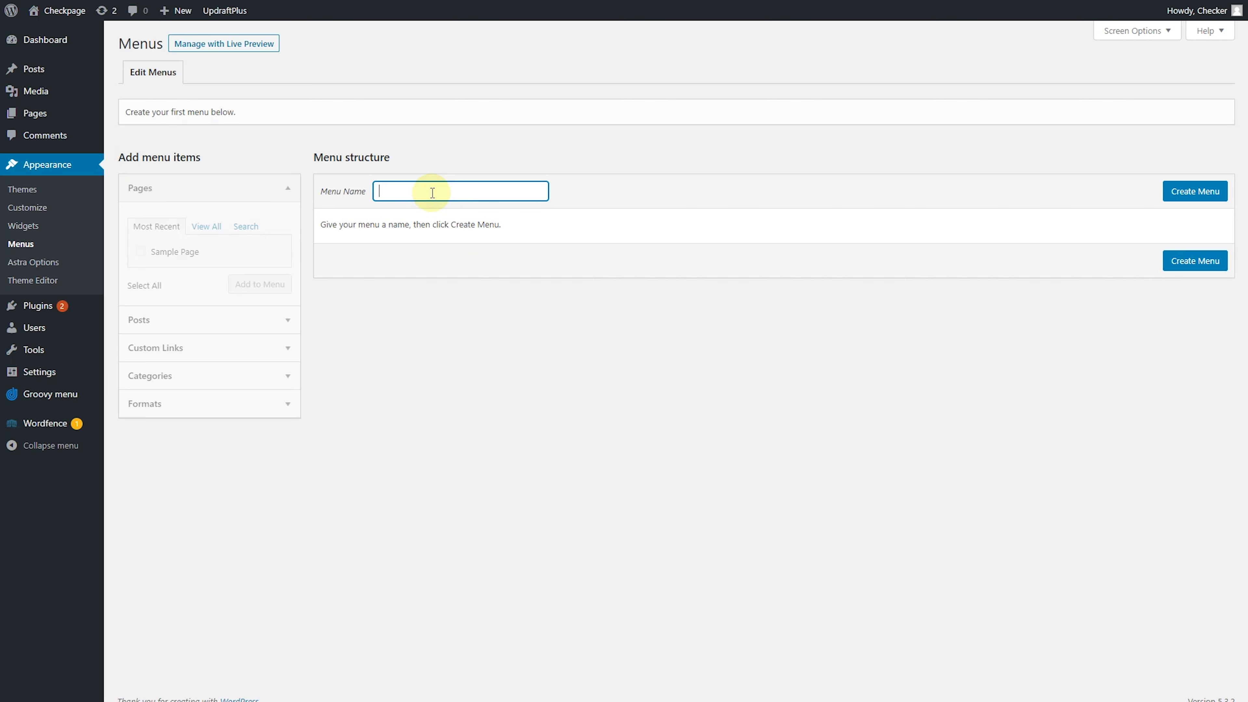
pyautogui.click(1194, 189)
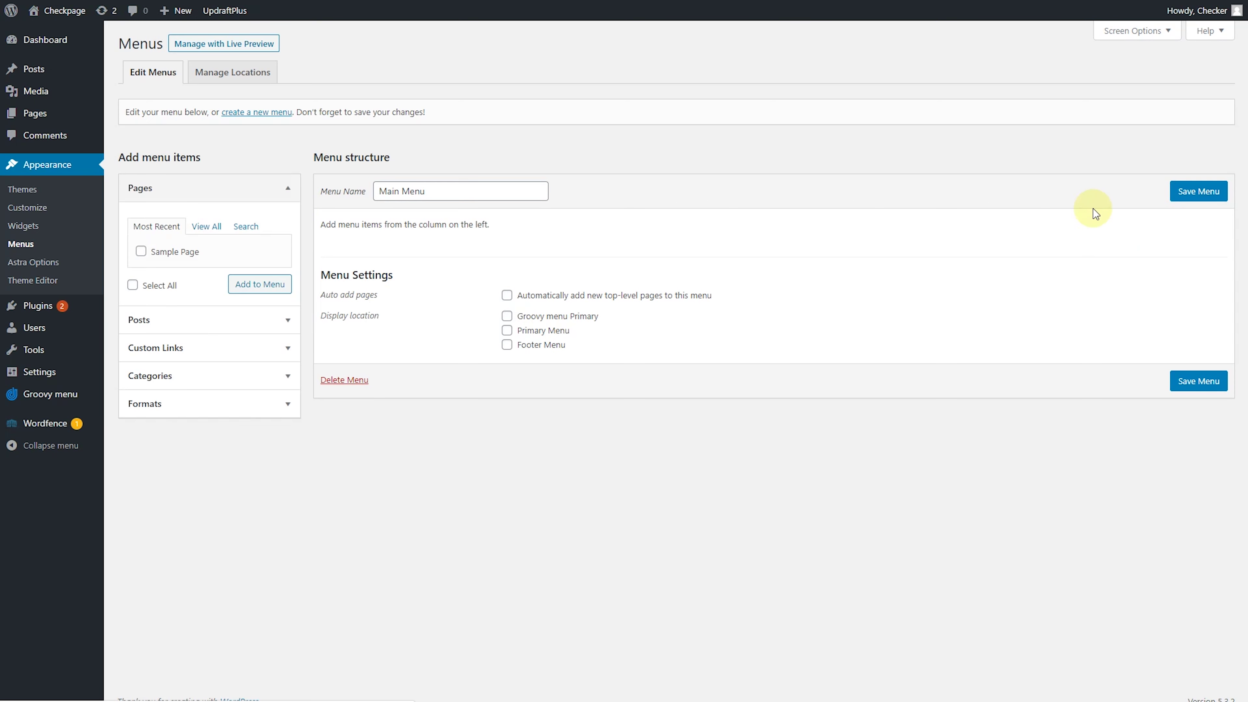
# Add Sample Page and a custom link labelled Mega Menu Block with URL # to Main Menu, and save it.
pyautogui.click(140, 251)
pyautogui.click(249, 286)
pyautogui.click(264, 348)
pyautogui.click(240, 317)
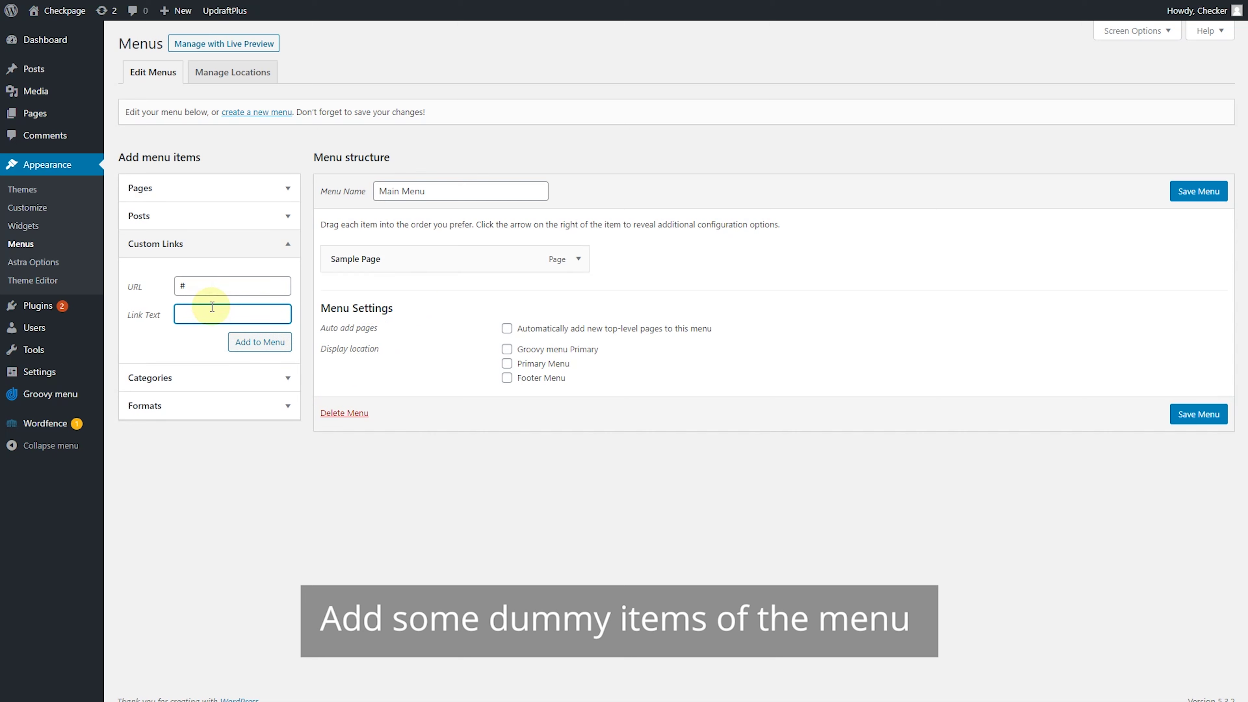
pyautogui.write('Menu Block')
pyautogui.click(250, 344)
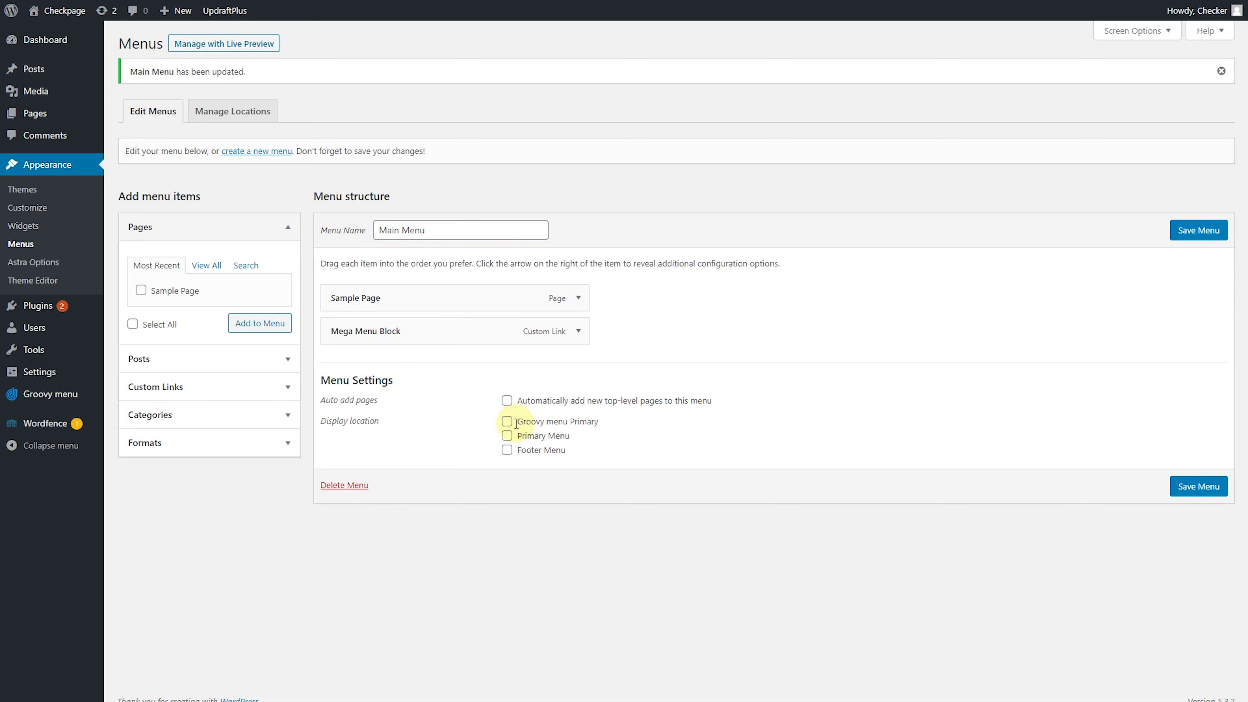
# Assign Main Menu to the Groovy menu Primary display location, save it, and view the site.
pyautogui.moveTo(557, 431); pyautogui.dragTo(511, 425)
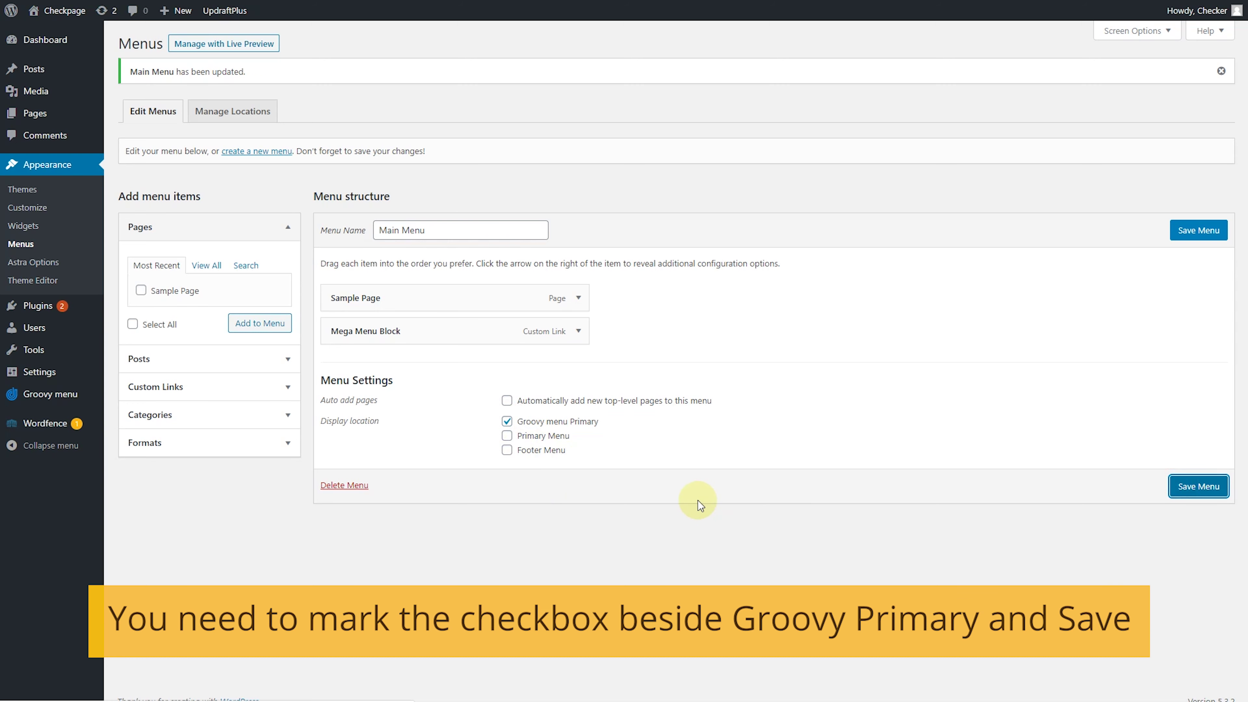
pyautogui.moveTo(59, 33)
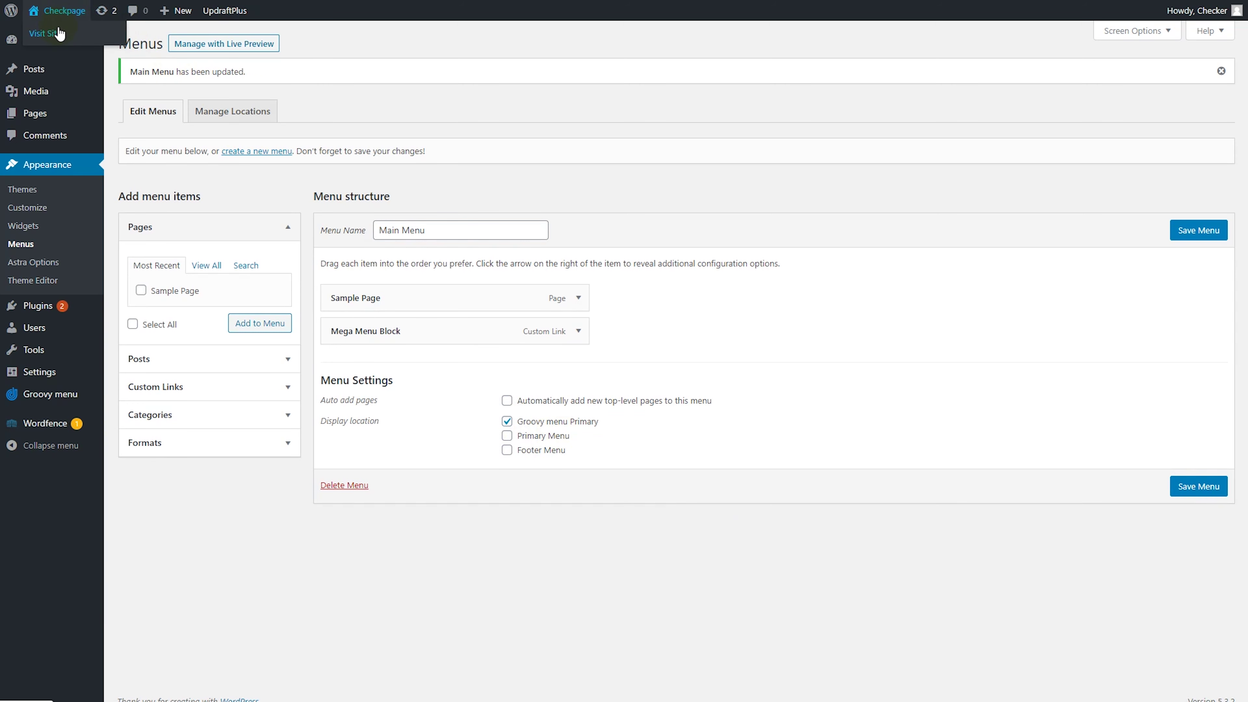
pyautogui.click(63, 35)
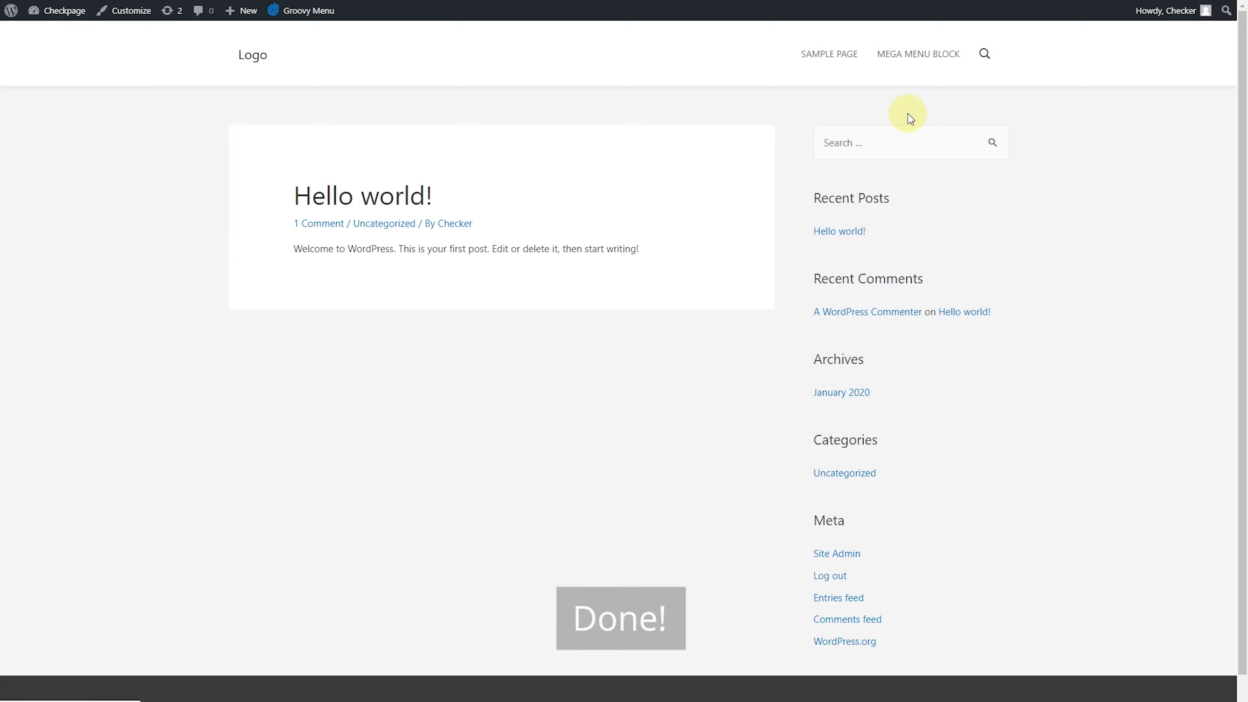